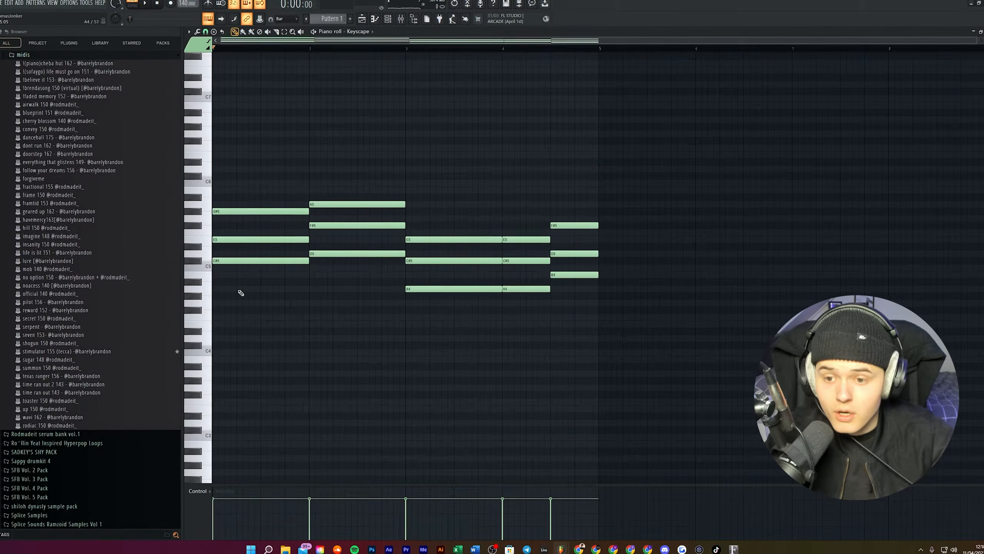
Move the B3 bass notes in the second half of the melody down to F#3.
scroll(239, 190, up, 3)
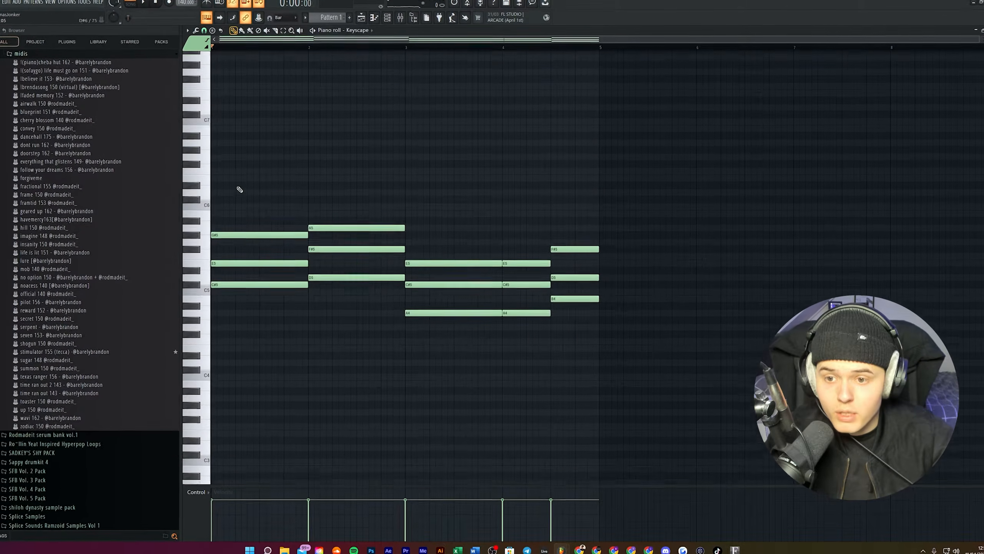
scroll(230, 227, down, 2)
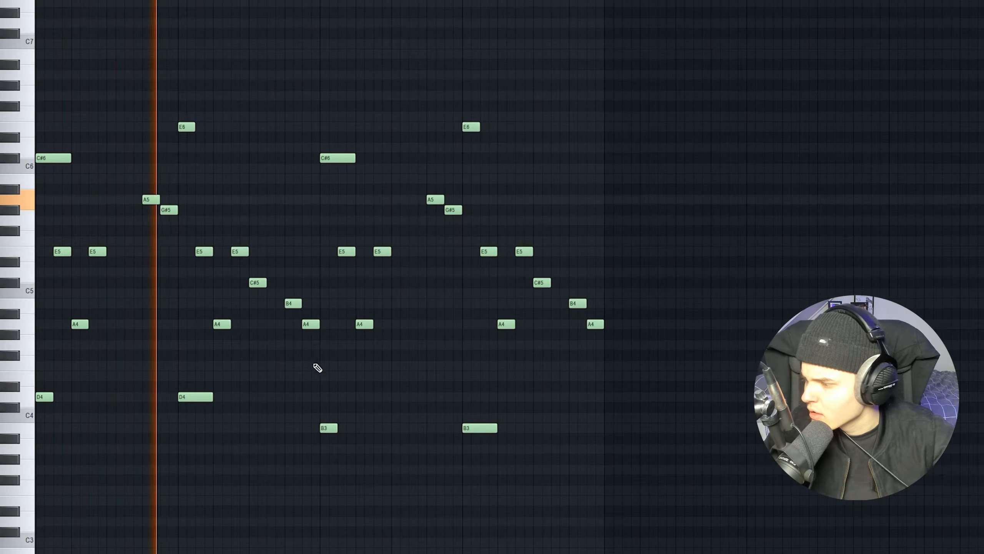
drag(310, 414, 452, 451)
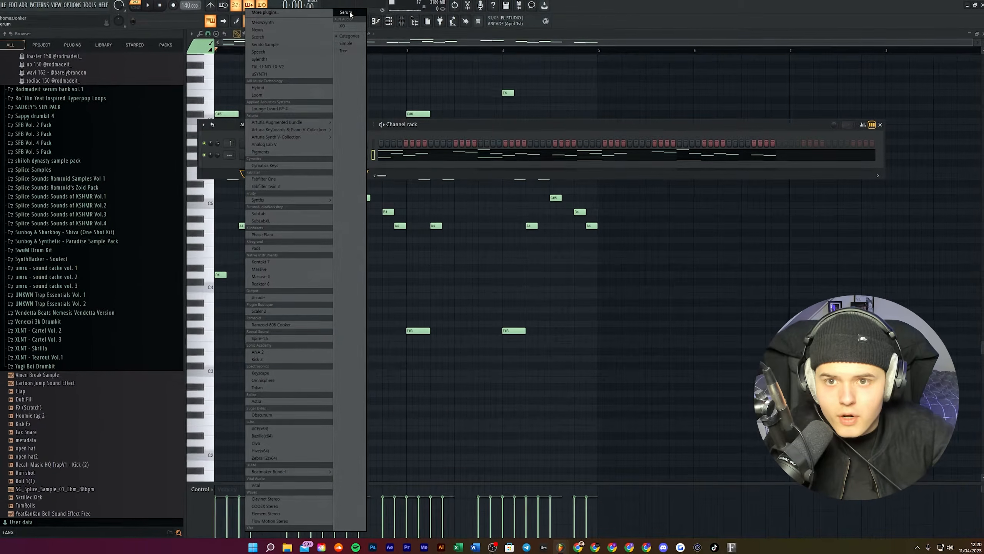
Add a Serum channel for the melody and replace its instrument with Hive.
click(345, 12)
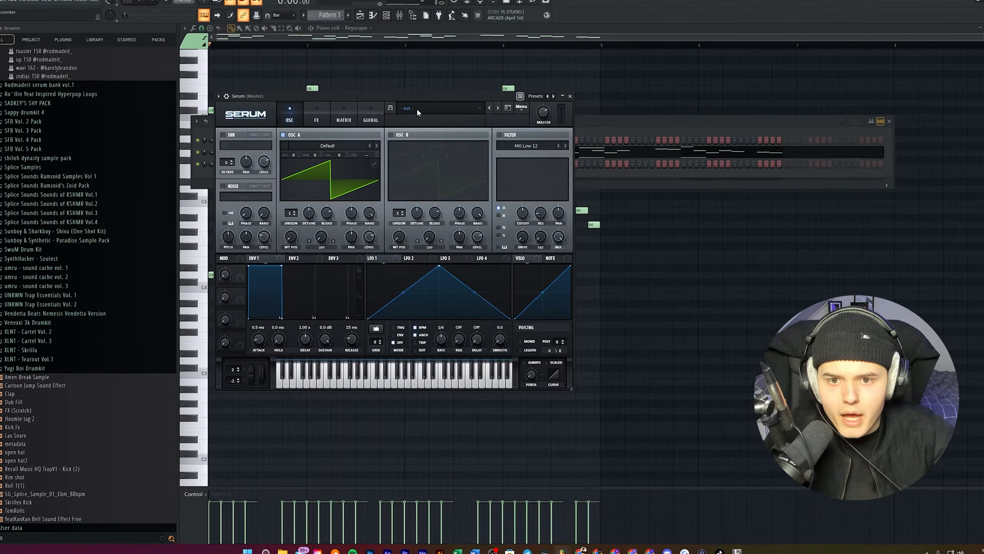
click(416, 110)
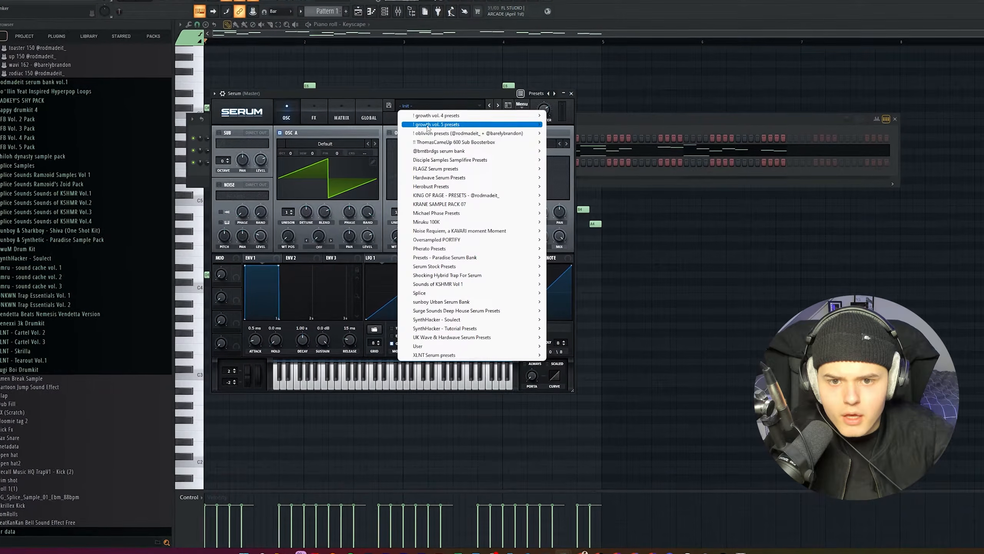
right_click(326, 167)
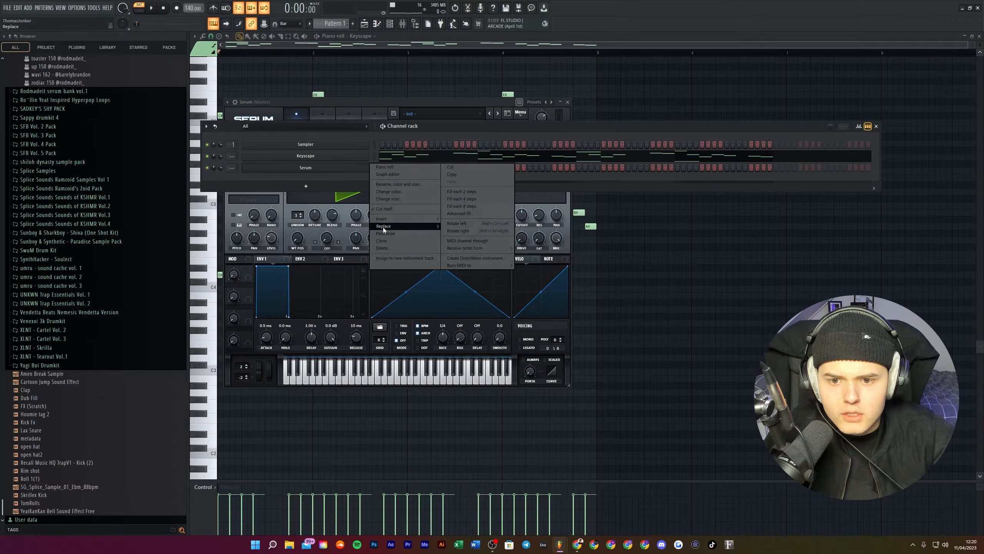
mouse_move(384, 227)
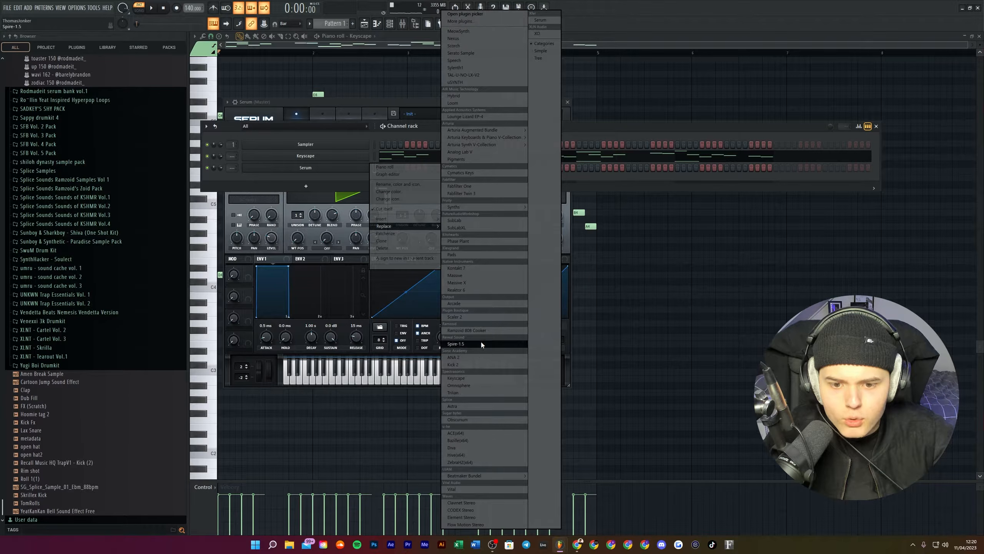
click(456, 454)
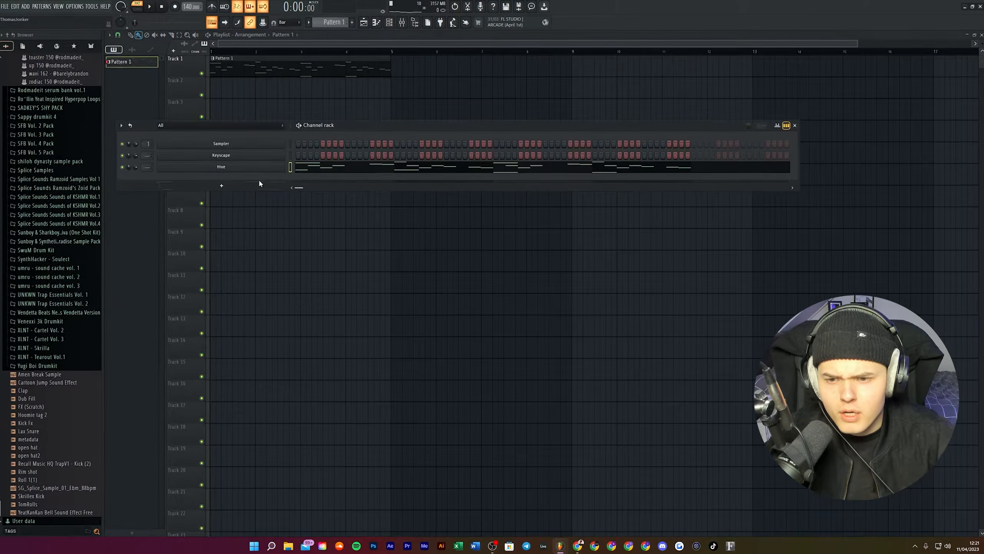
Add a Serum layer from a cloned Hive channel and paste the melody notes into it.
click(260, 183)
click(297, 252)
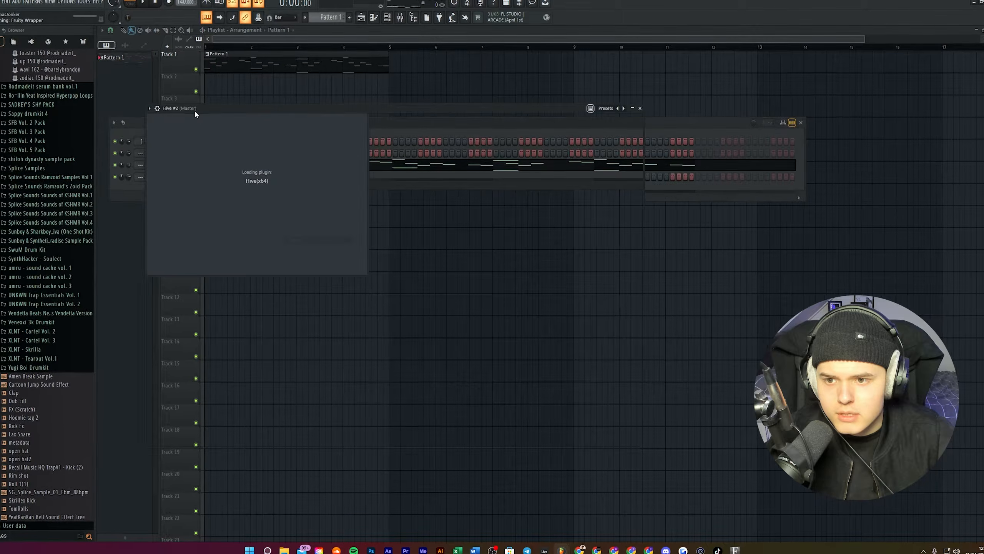
right_click(282, 173)
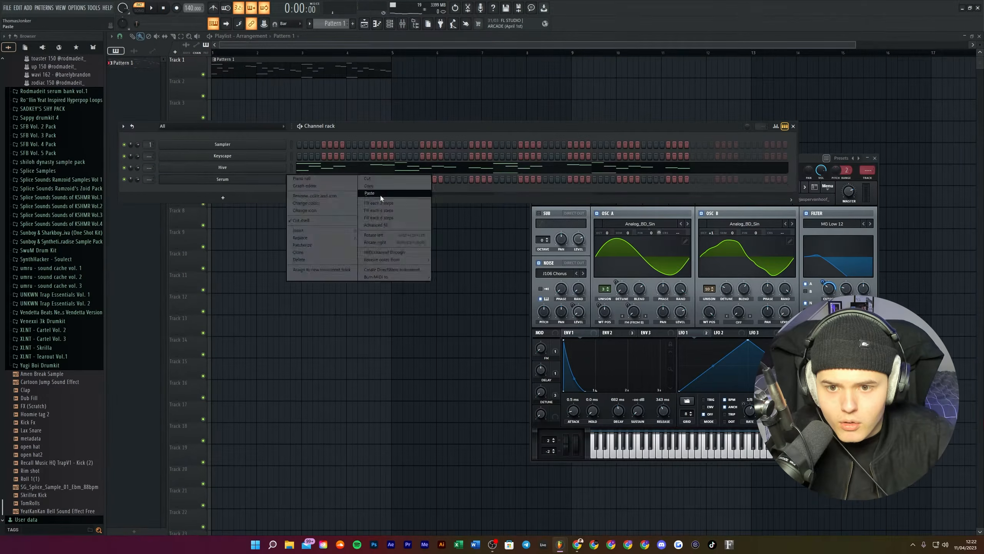
click(332, 180)
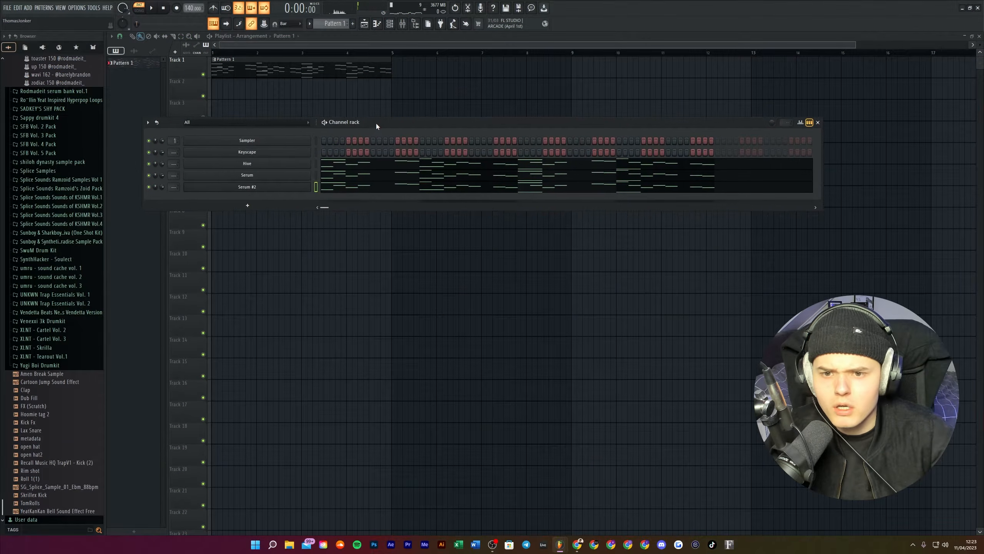
Move the two selected Thomas Exile Kick 8 notes slightly earlier and add C5 kicks at the start and near the end of bar 5.
drag(376, 123, 412, 125)
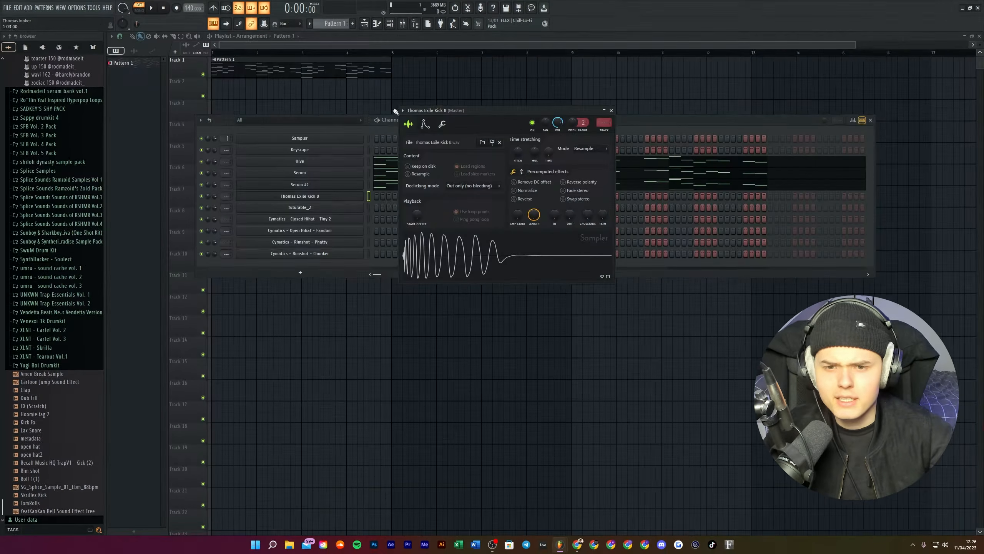
drag(444, 107, 446, 101)
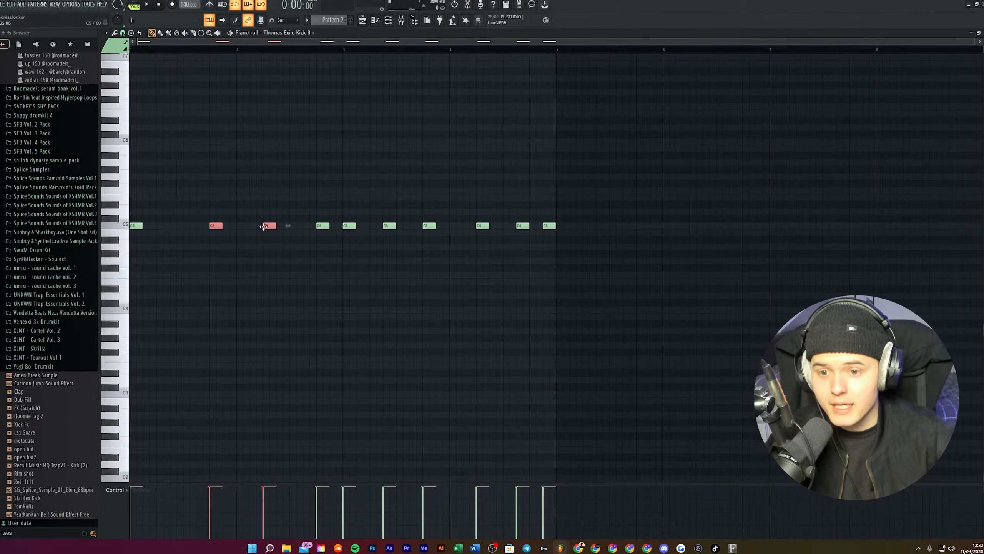
drag(264, 226, 251, 226)
ctrl+click(307, 204)
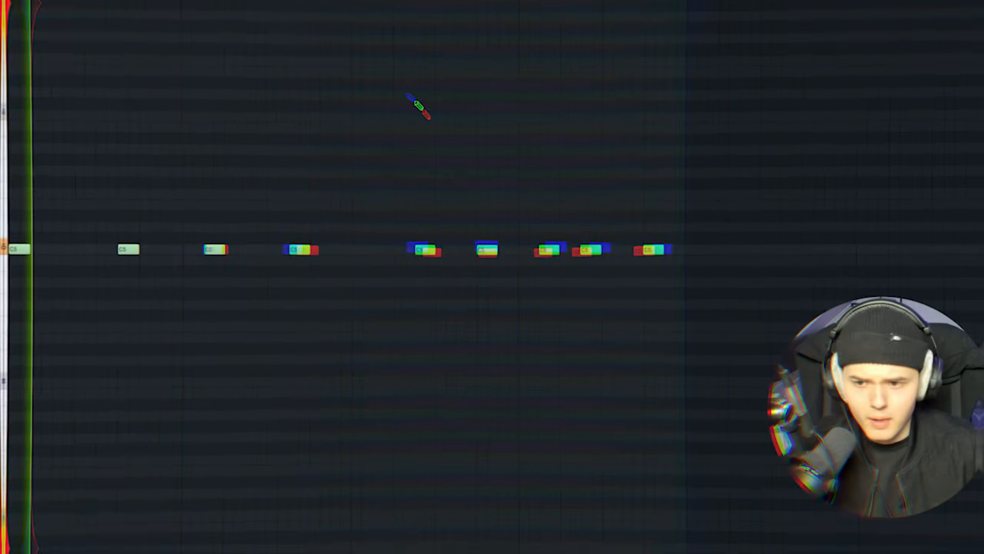
click(677, 251)
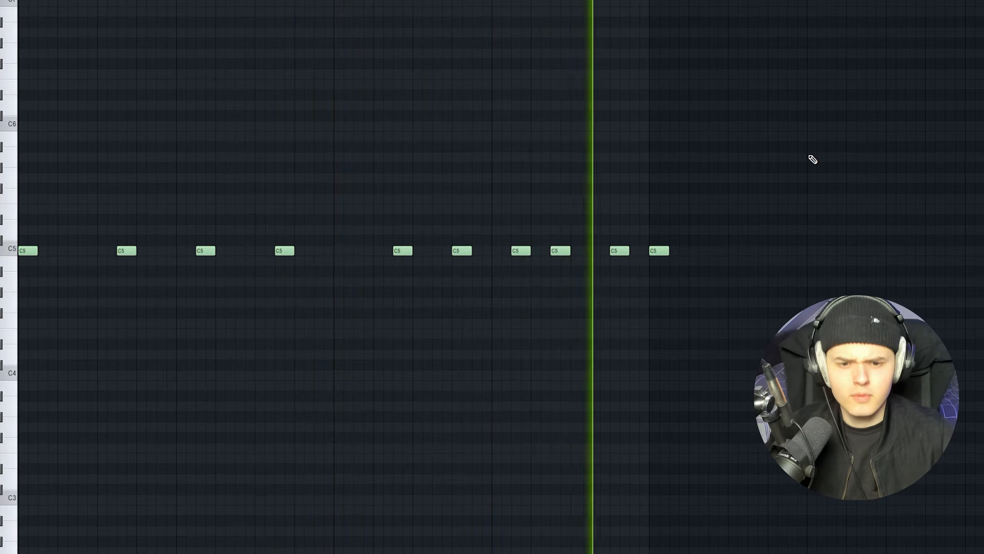
click(787, 251)
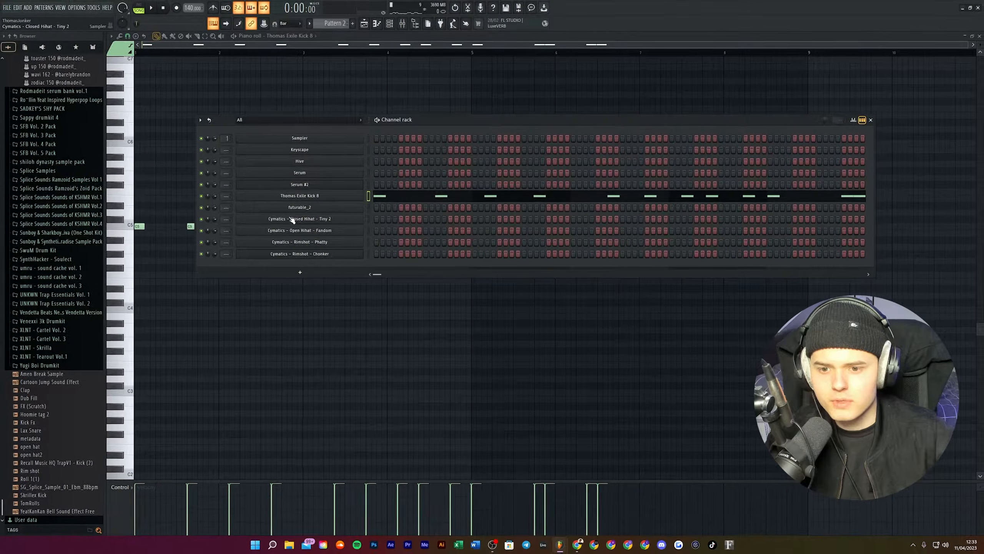
Place futurable_2 clap notes on C5 at beat three of every bar from bar 1 to bar 8.
right_click(362, 199)
click(378, 205)
click(180, 225)
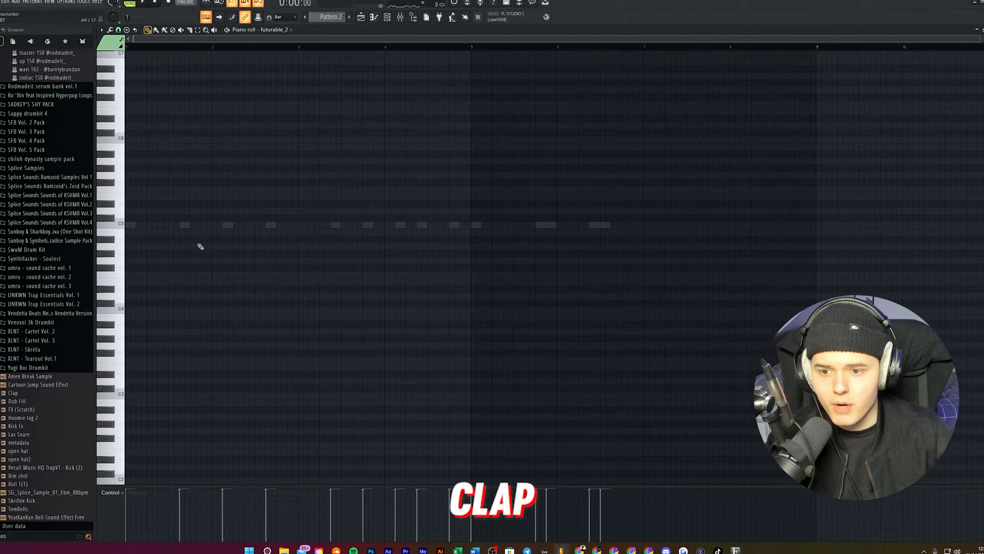
click(350, 226)
click(434, 226)
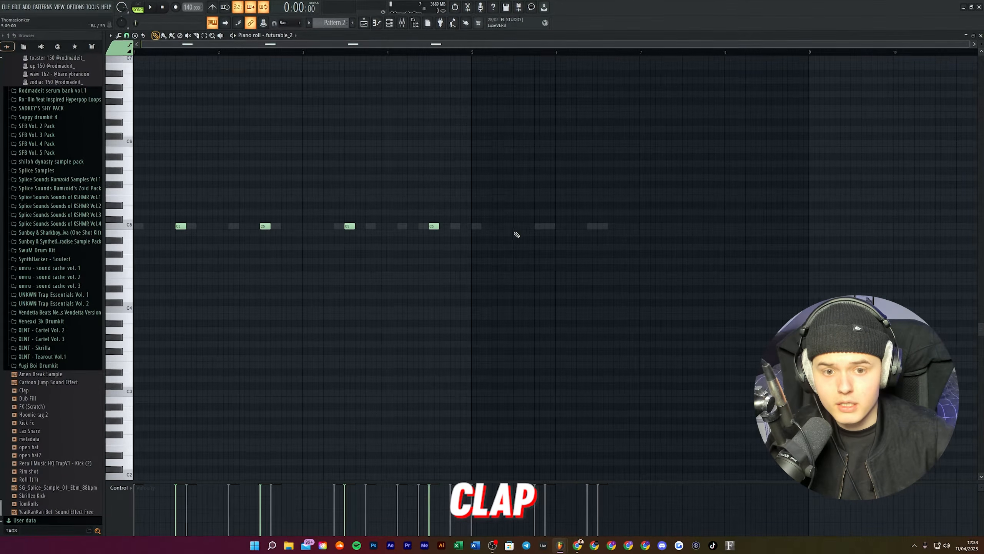
click(518, 226)
click(602, 226)
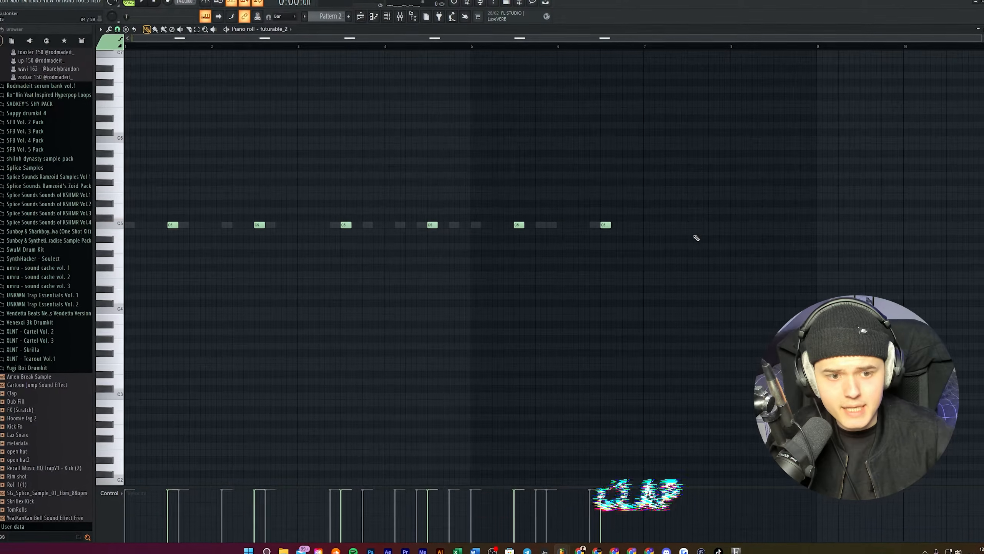
click(691, 226)
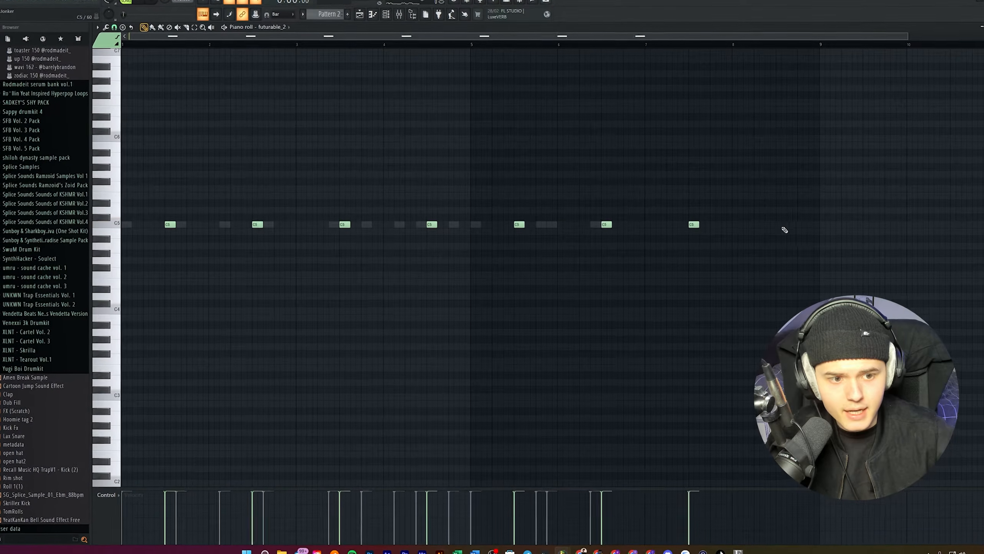
click(776, 227)
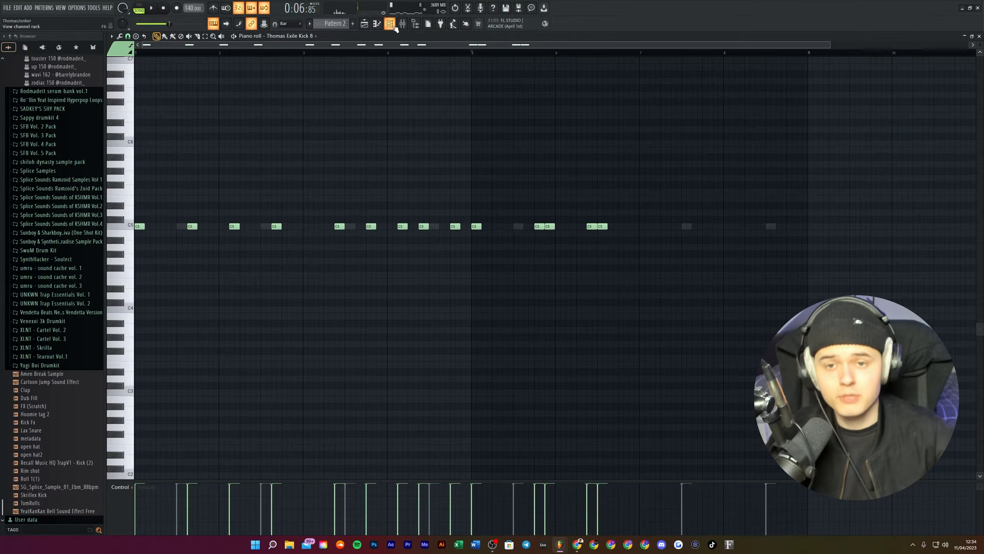
Fill each 2 steps of the Cymatics - Closed Hihat - Tiny 2 channel.
click(390, 24)
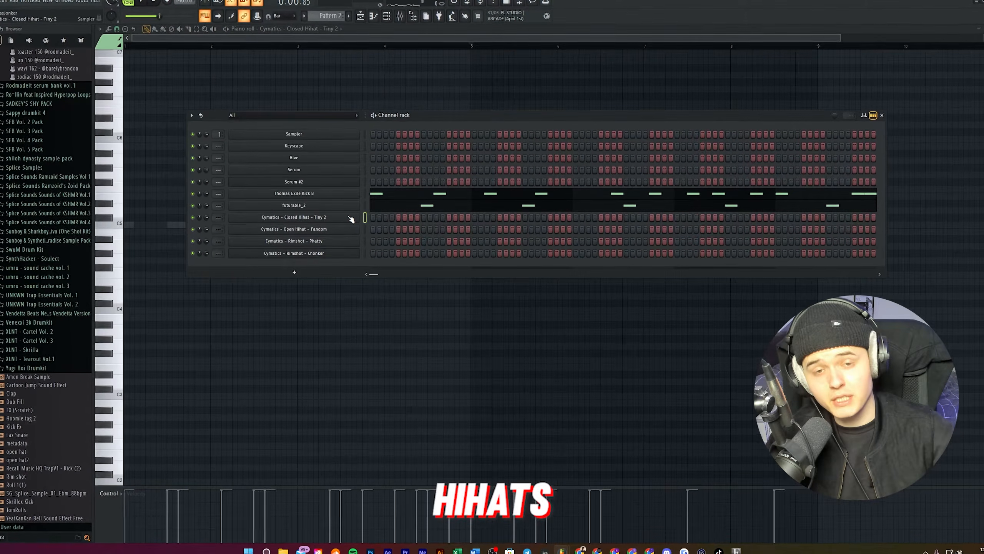
right_click(285, 275)
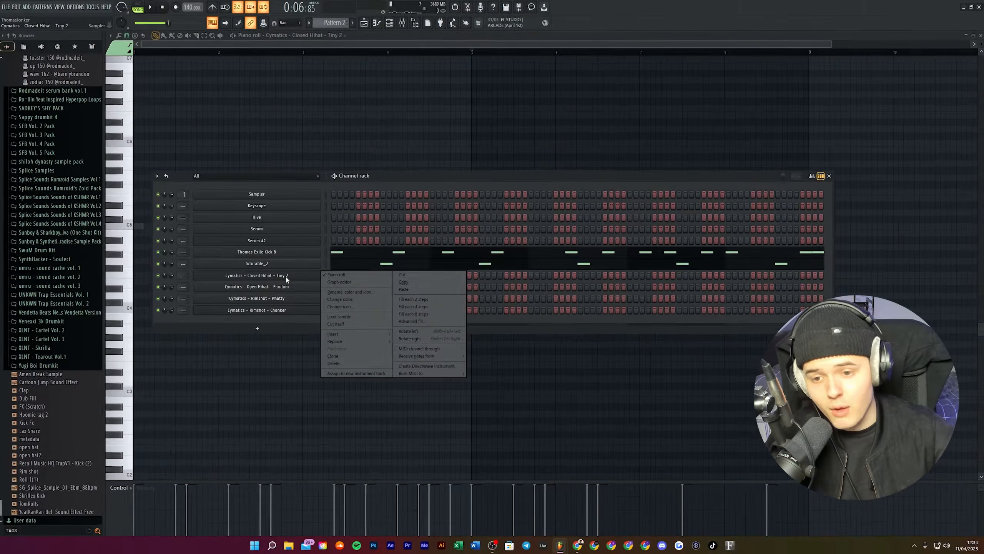
click(425, 300)
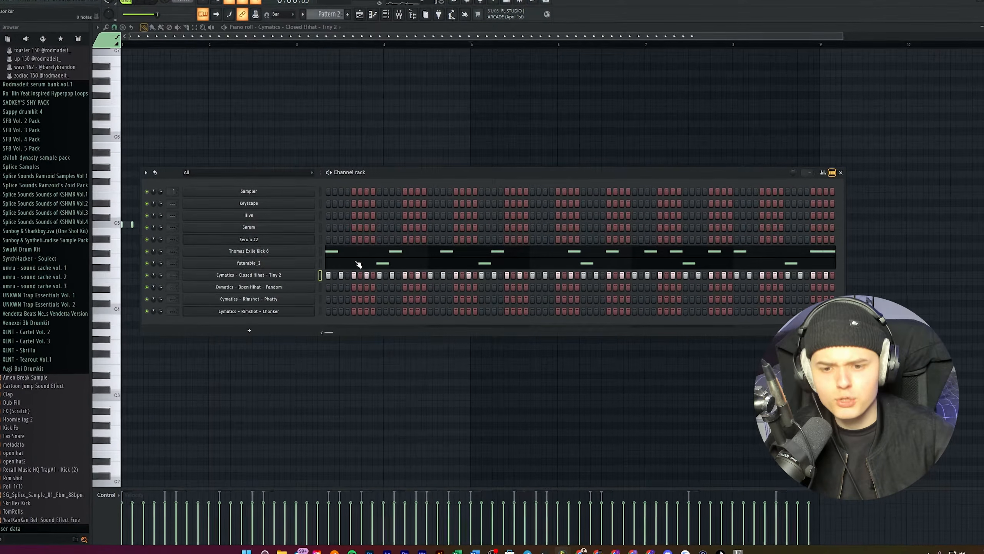
Replace the closed hihat fill with a hand-placed pattern of C5 notes and paired G4 notes, and audition it.
right_click(285, 275)
click(361, 319)
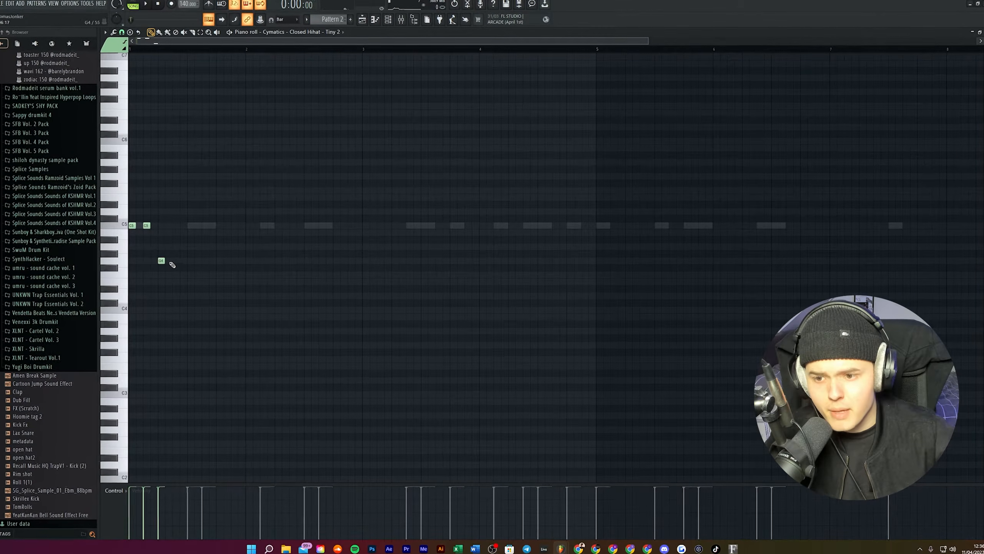
scroll(120, 217, up, 2)
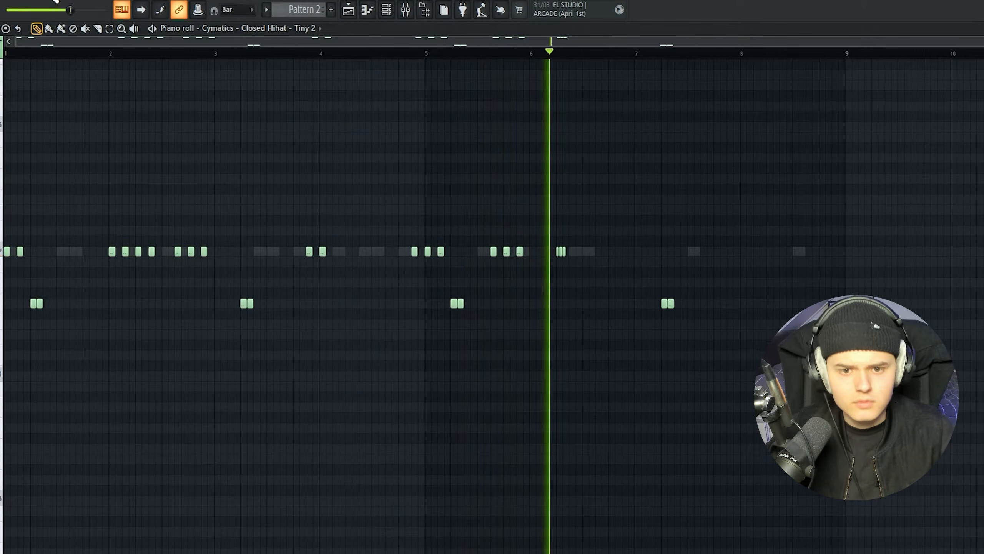
key(space)
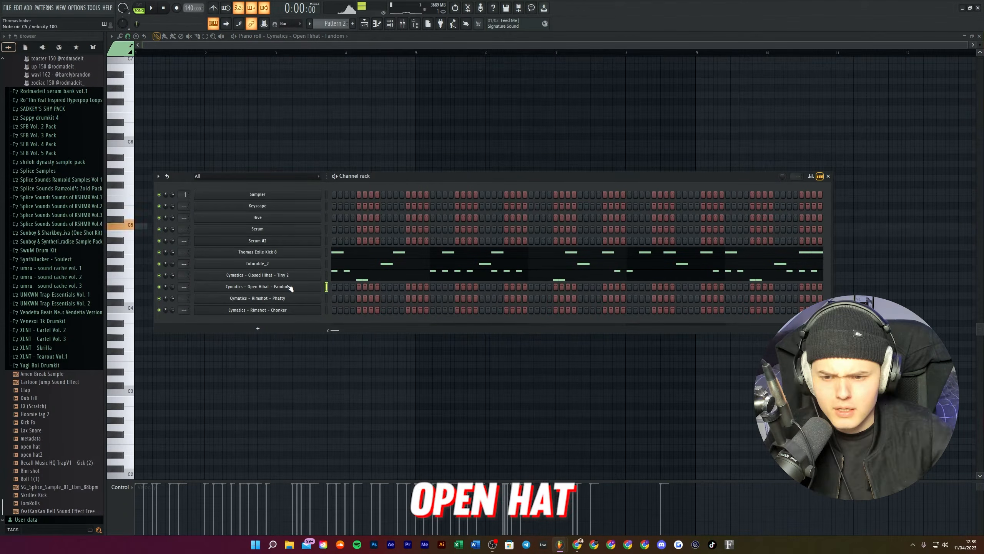
Place Cymatics - Open Hihat - Fandom notes on C5 in bars 1 and 3, and duplicate them into bars 5 to 8.
key(F6)
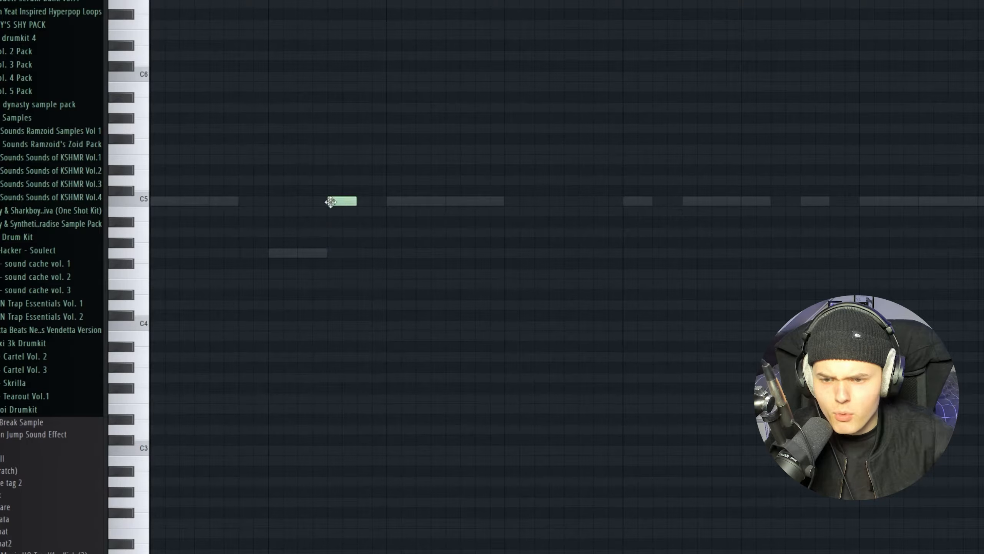
scroll(249, 170, down, 4)
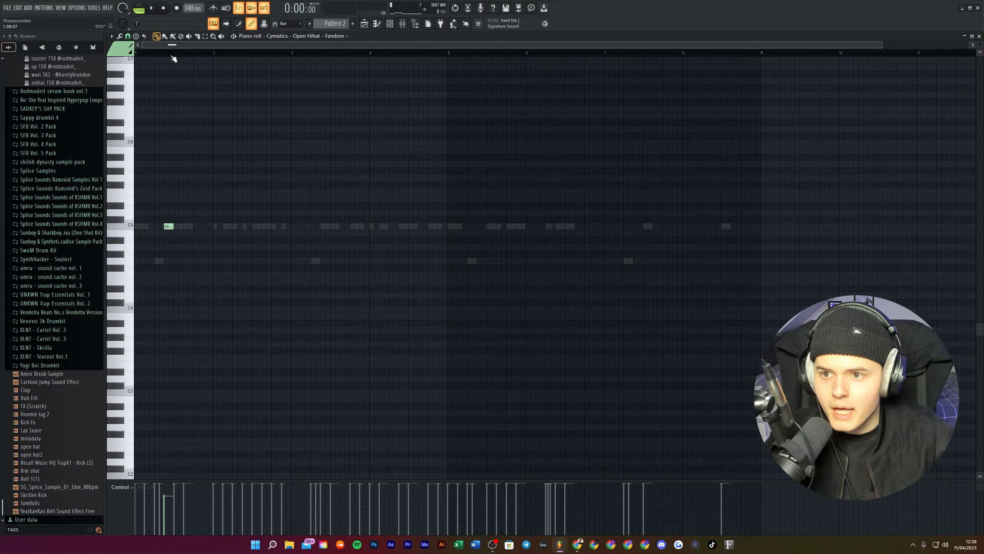
key(space)
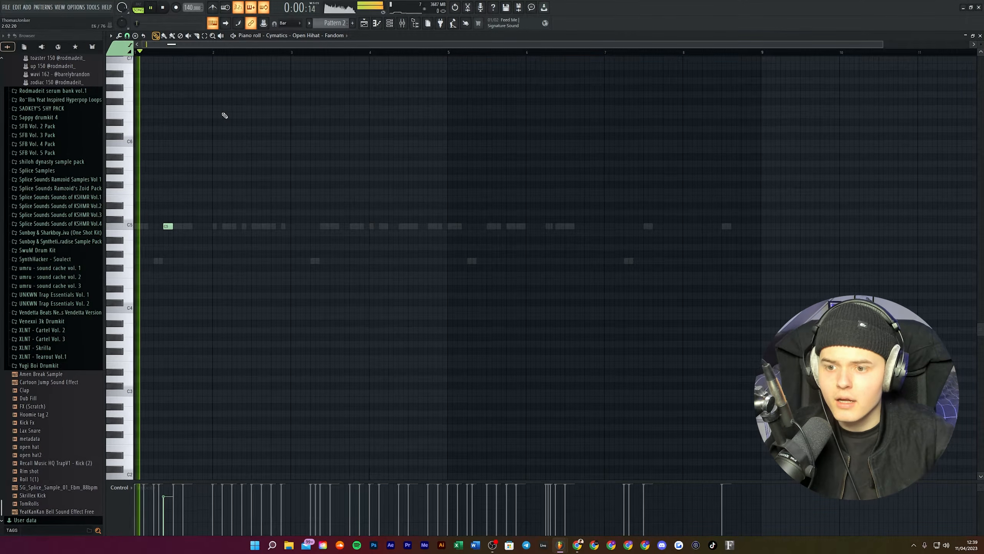
key(space)
click(332, 225)
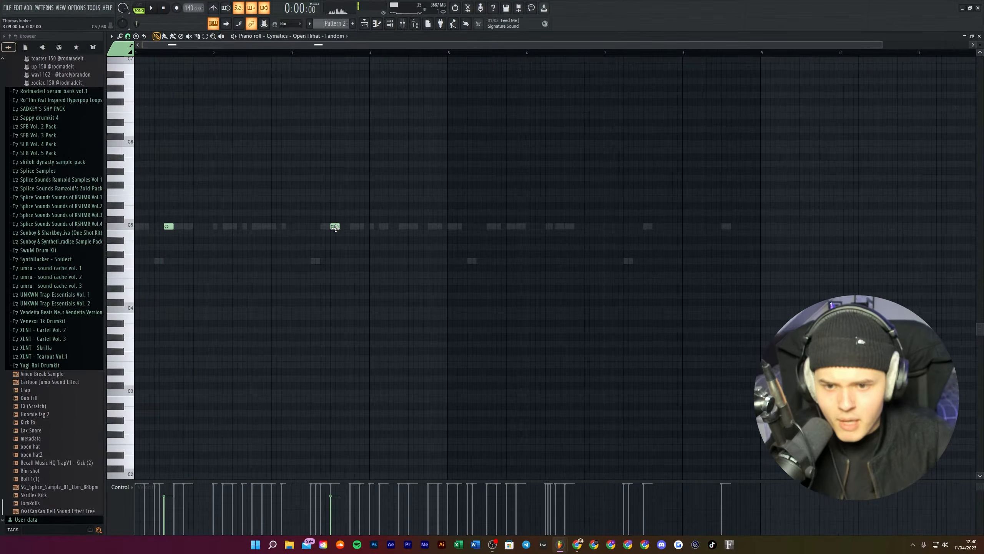
key(ctrl+a)
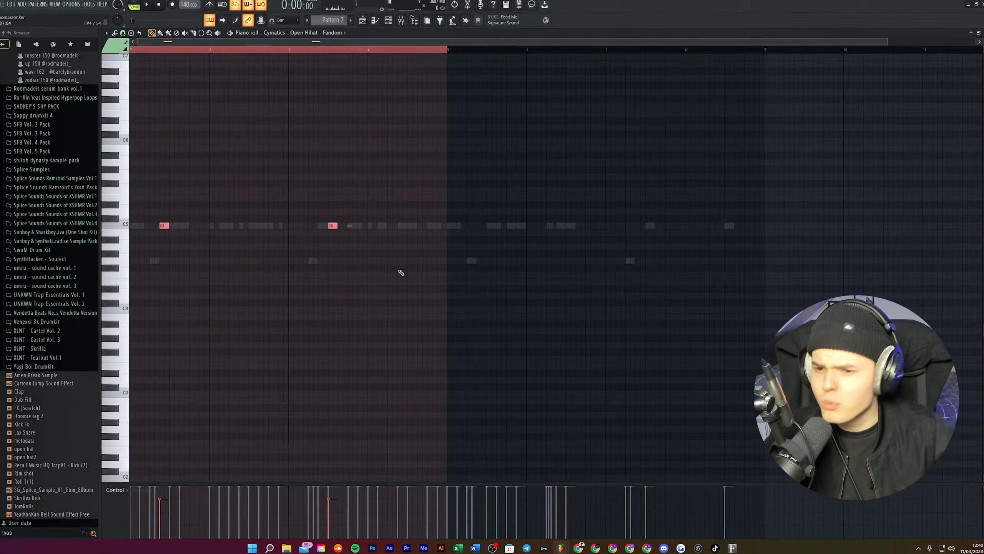
key(ctrl+b)
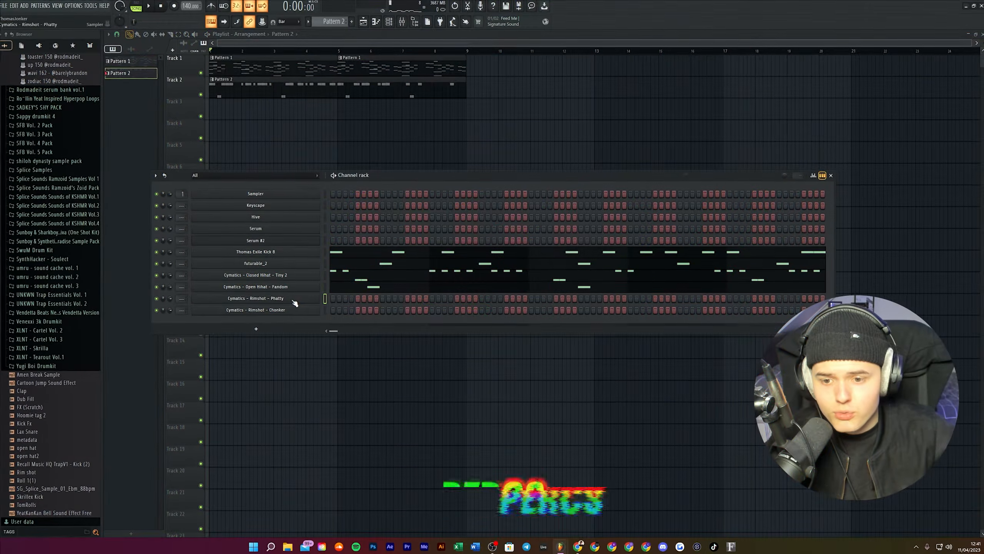
Program sparse C5 hits for the Cymatics - Rimshot - Phatty channel in the piano roll.
click(291, 311)
right_click(285, 300)
click(262, 273)
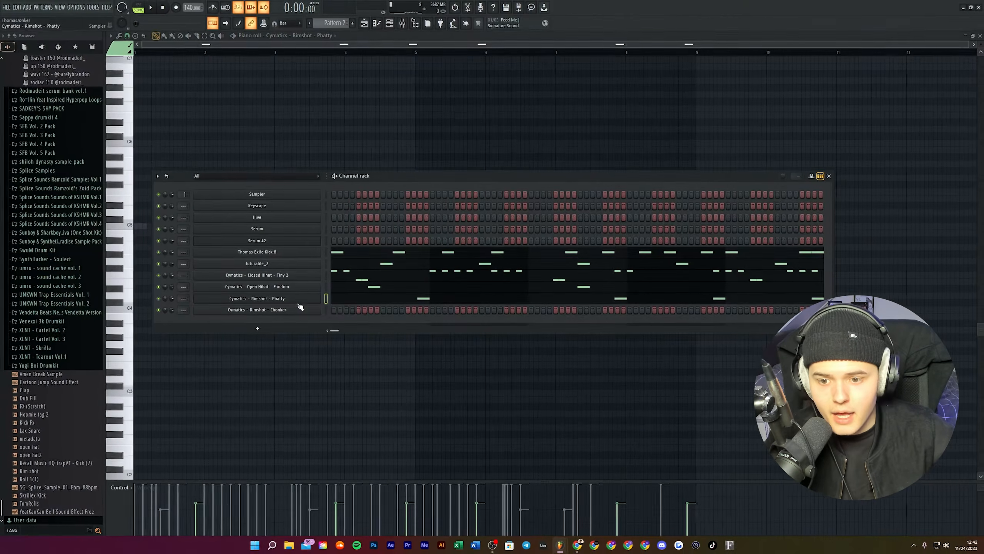
Open the Cymatics - Rimshot - Chonker channel in the piano roll and place a C5 hit near the start of bar 4.
right_click(304, 309)
click(350, 311)
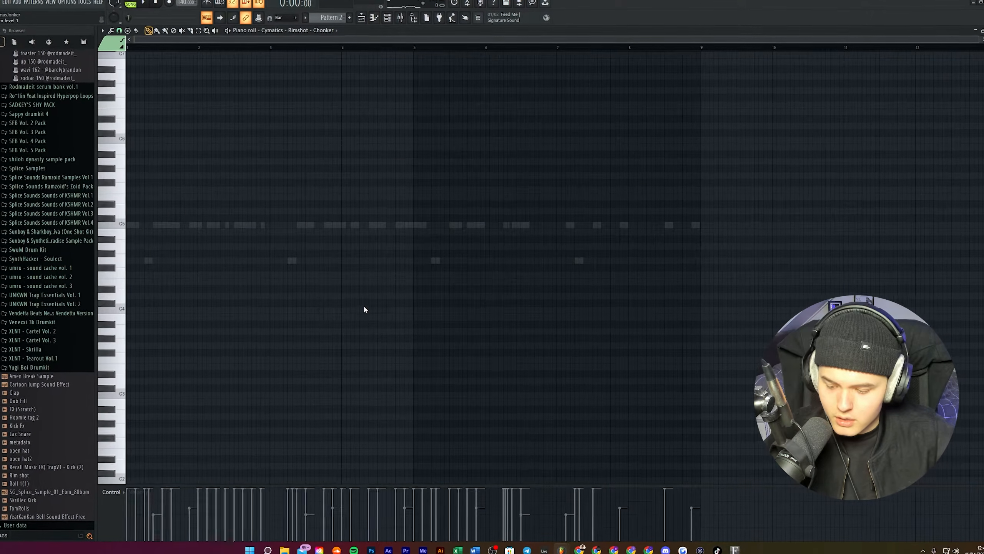
key(ctrl+v)
drag(129, 225, 353, 225)
click(379, 182)
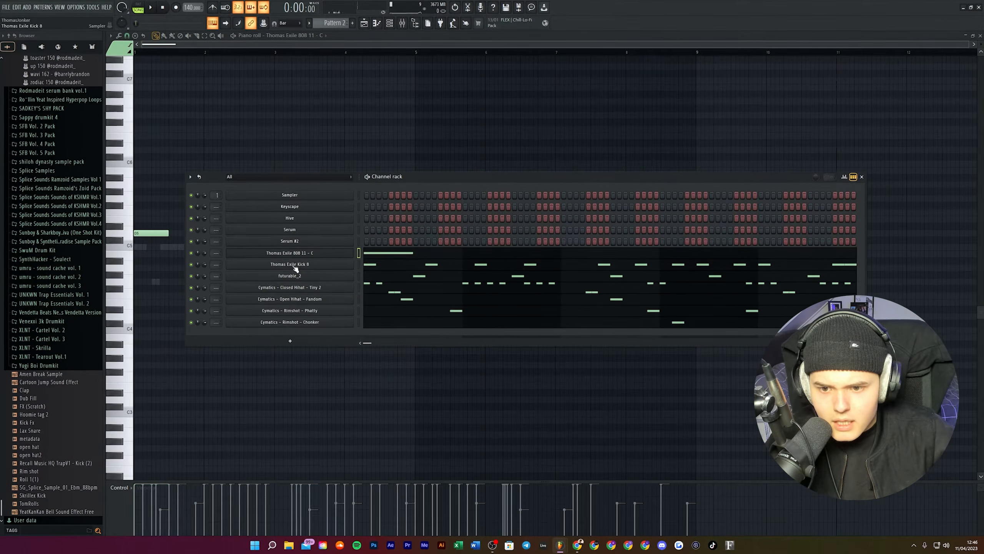
Copy the kick pattern into the Thomas Exile 808 11 - C channel and repitch its notes into a D5, F#5 and A5 bassline.
right_click(410, 256)
click(437, 267)
click(408, 256)
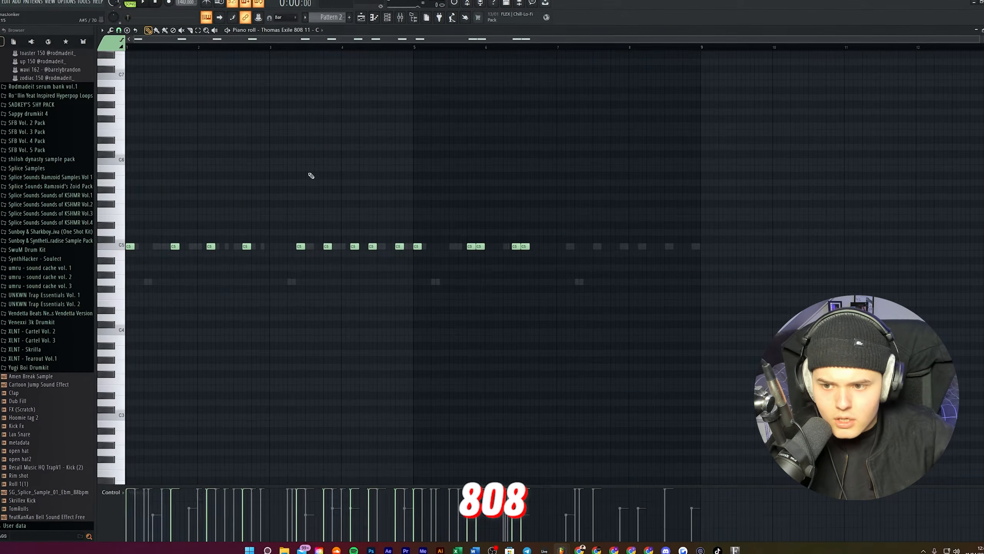
key(shift+Up)
key(shift+Up)
key(shift+Up)
key(shift+Down)
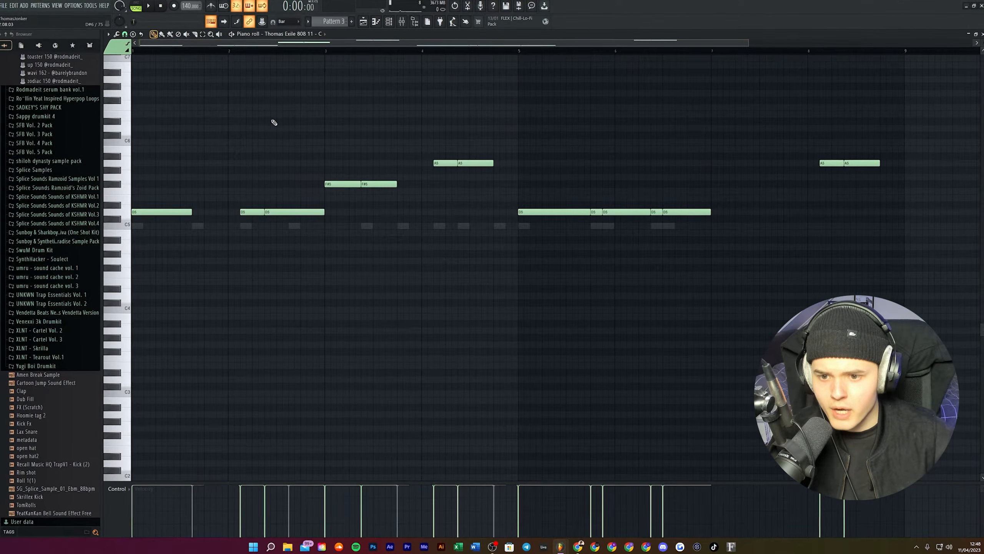
Examine the lengths and pitches of the 808 notes in bars 2 to 4.
scroll(419, 54, up, 5)
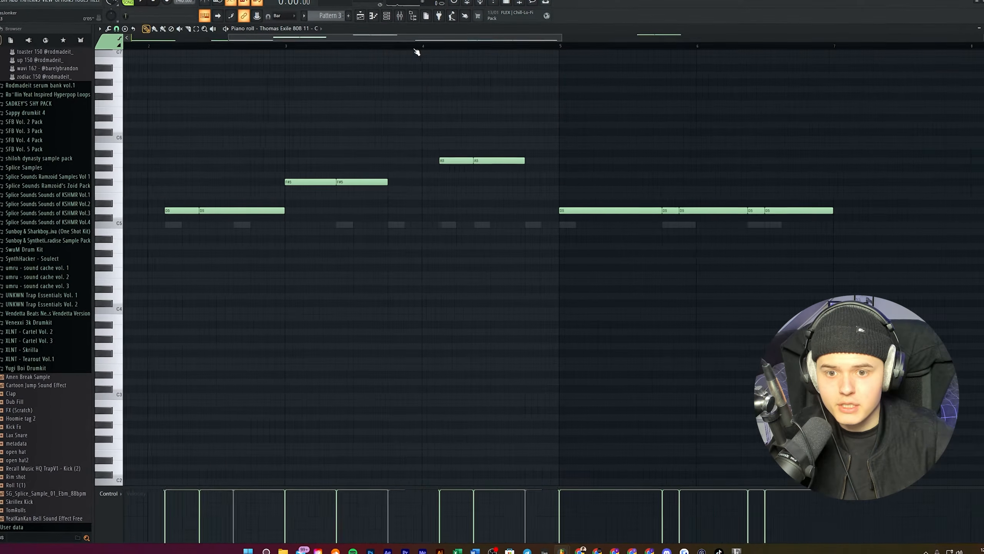
scroll(370, 53, up, 2)
click(289, 181)
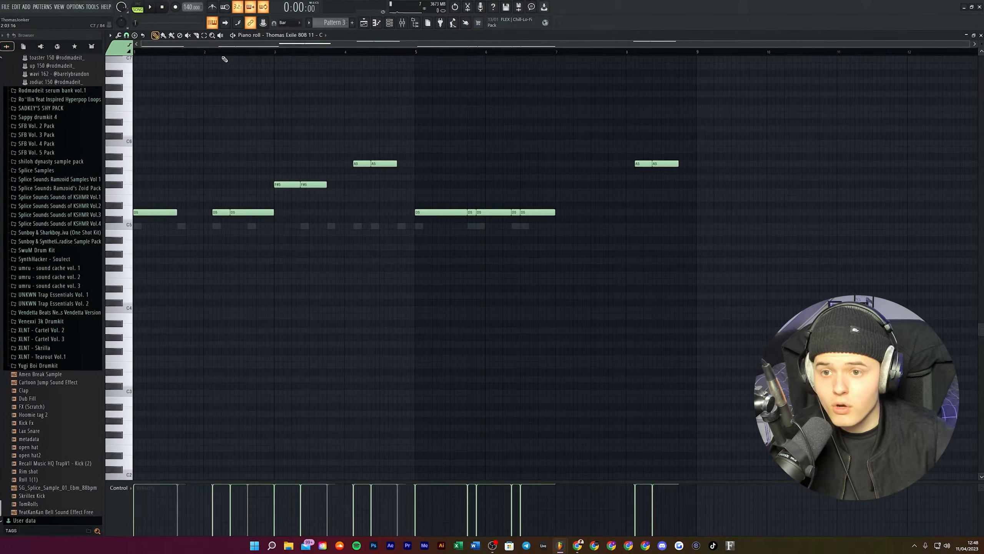
scroll(224, 59, up, 4)
scroll(227, 55, up, 5)
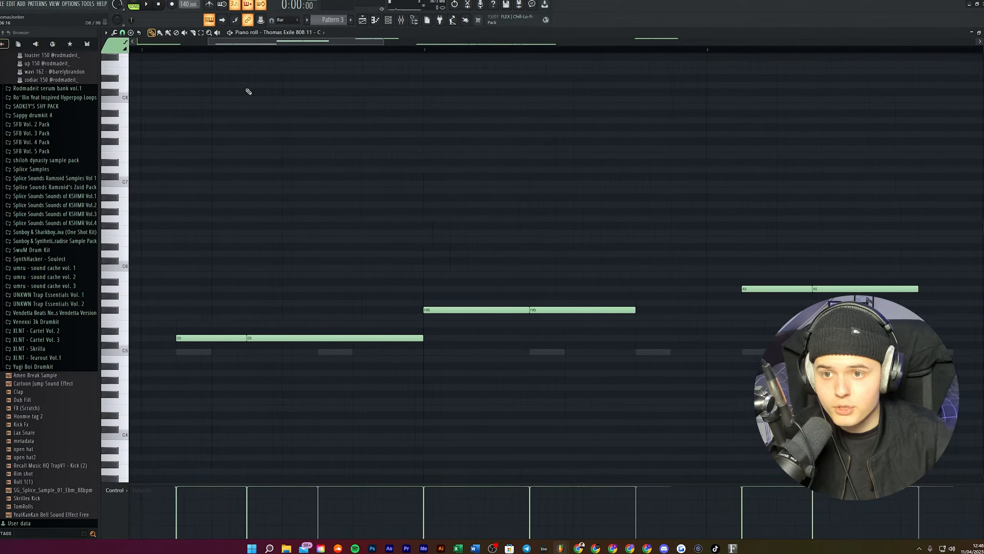
scroll(267, 164, down, 4)
ctrl+click(276, 211)
scroll(250, 52, up, 4)
ctrl+click(275, 167)
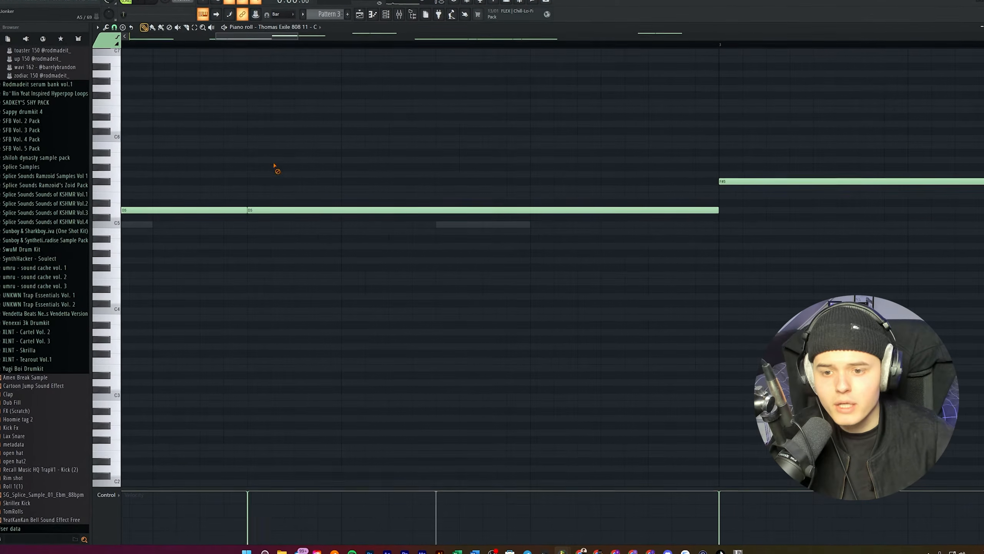
scroll(295, 46, down, 7)
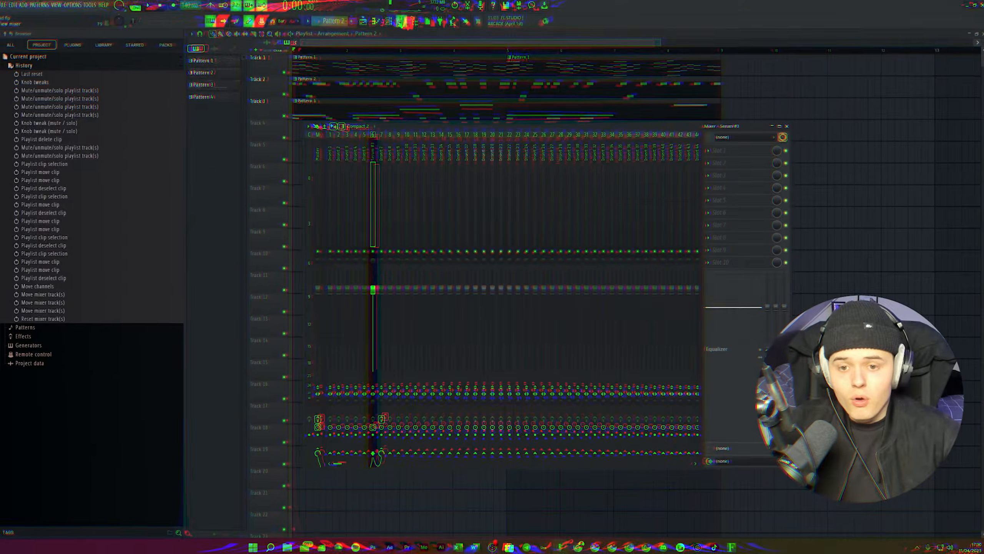
Select the channels from Thomas Exile Kick 8 to Cymatics - Rimshot - Chonker and route them to mixer tracks starting from Insert 10.
click(391, 24)
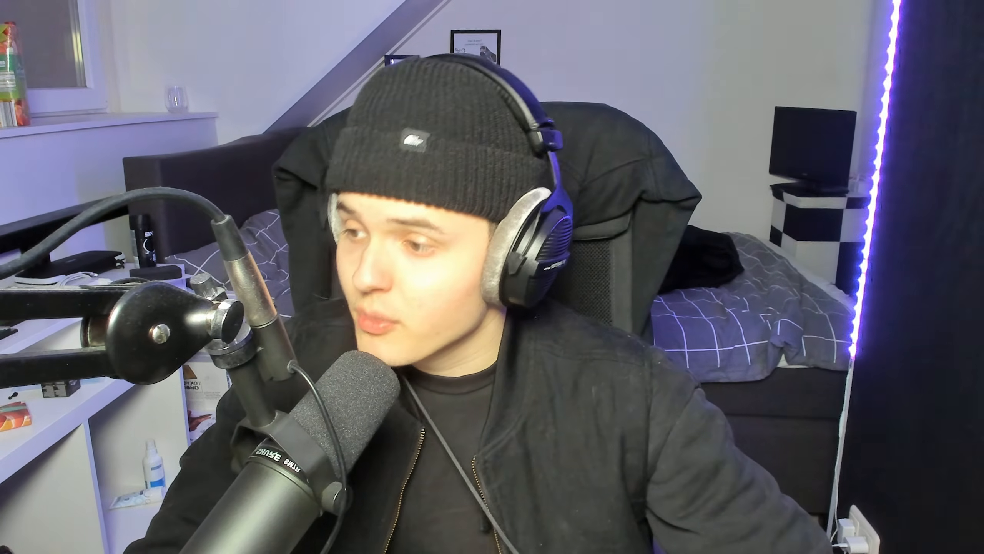
click(382, 203)
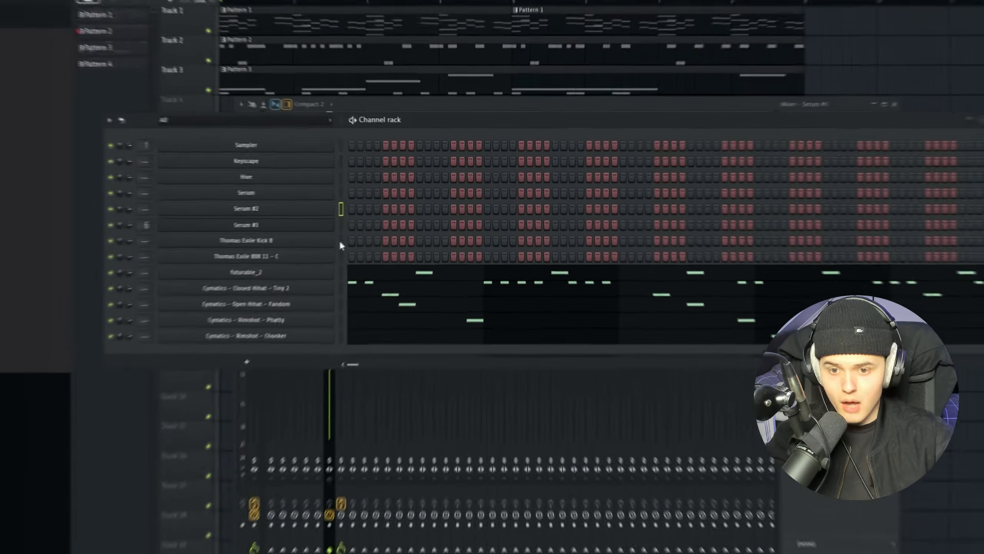
click(380, 226)
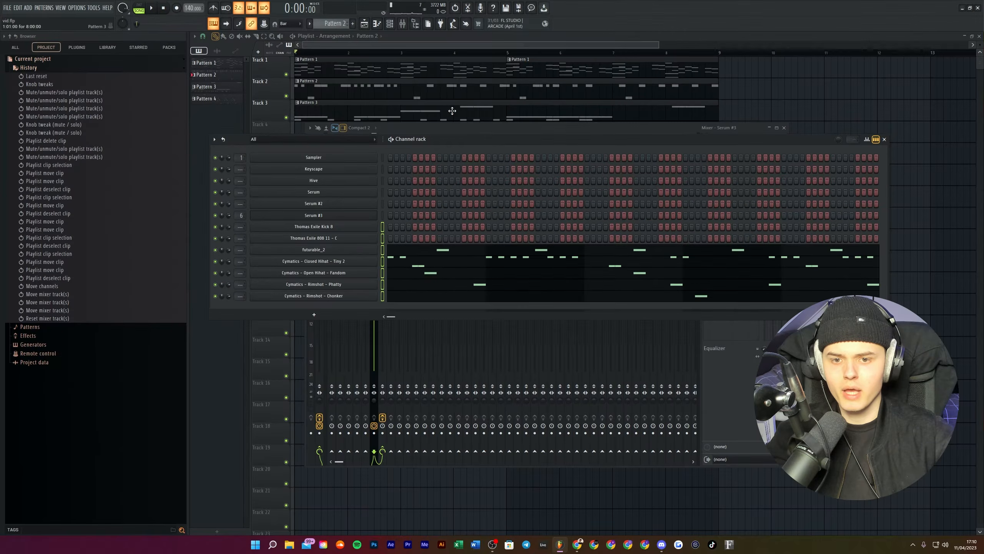
drag(419, 100, 343, 64)
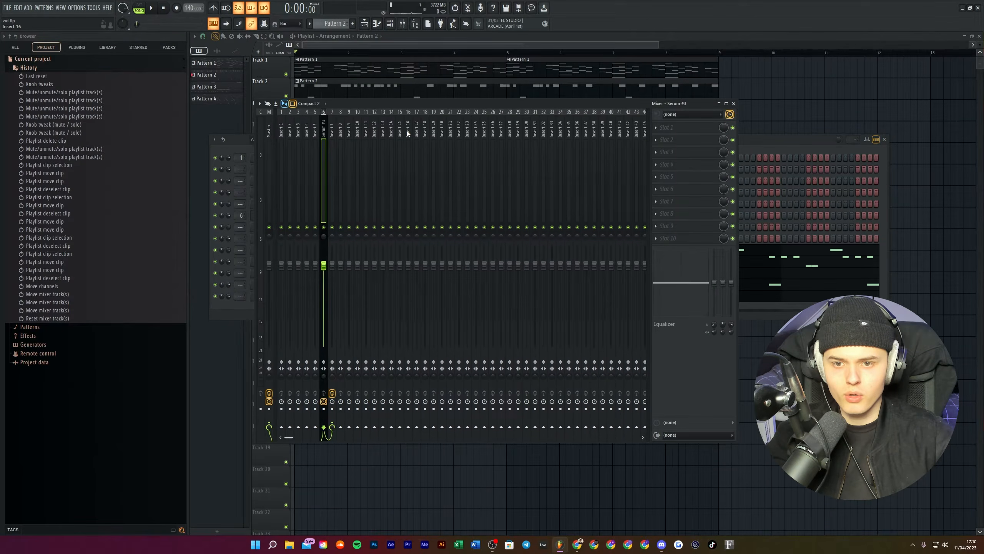
right_click(360, 158)
mouse_move(386, 197)
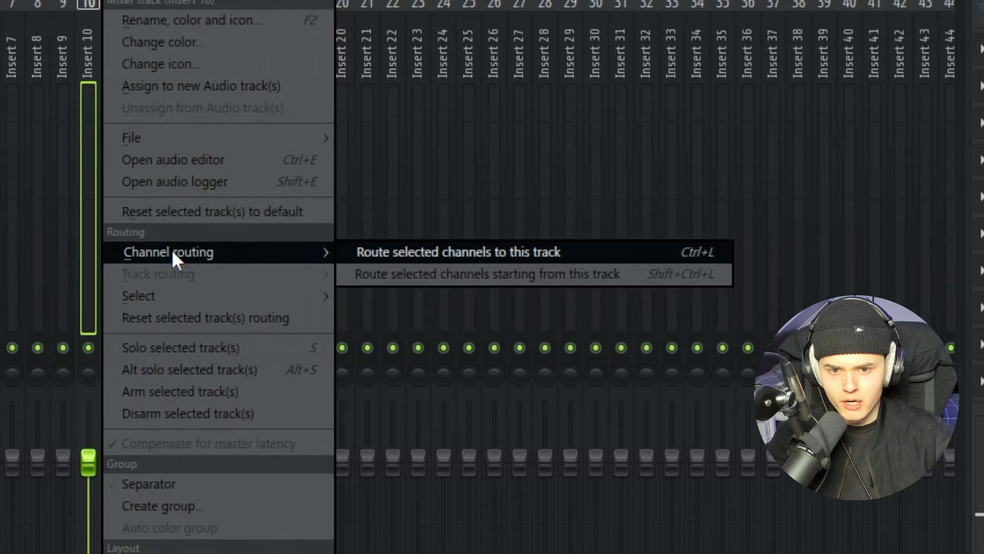
click(360, 275)
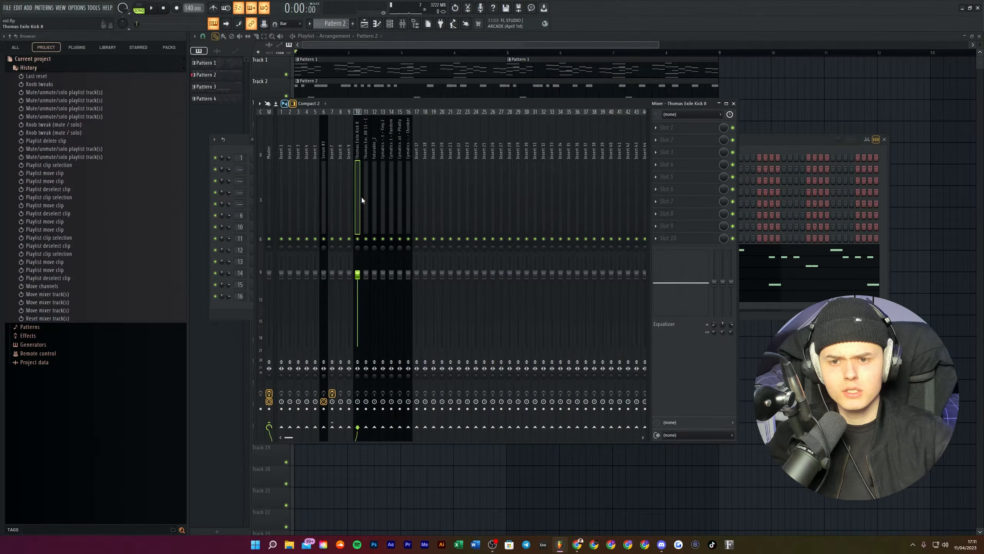
Move the 808 mixer track to insert 8 and the other drum tracks to inserts 12 to 17, keeping Insert 11 free.
click(381, 191)
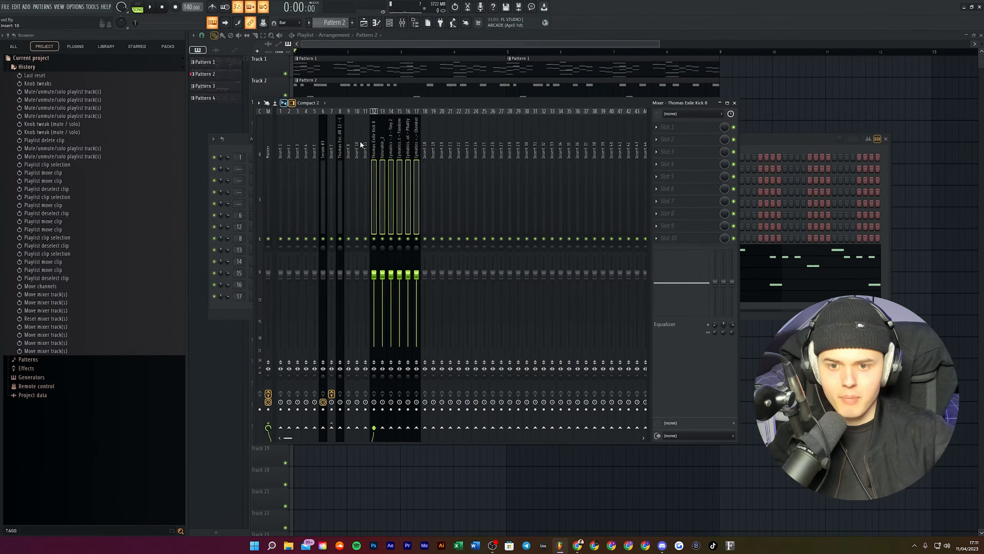
click(364, 171)
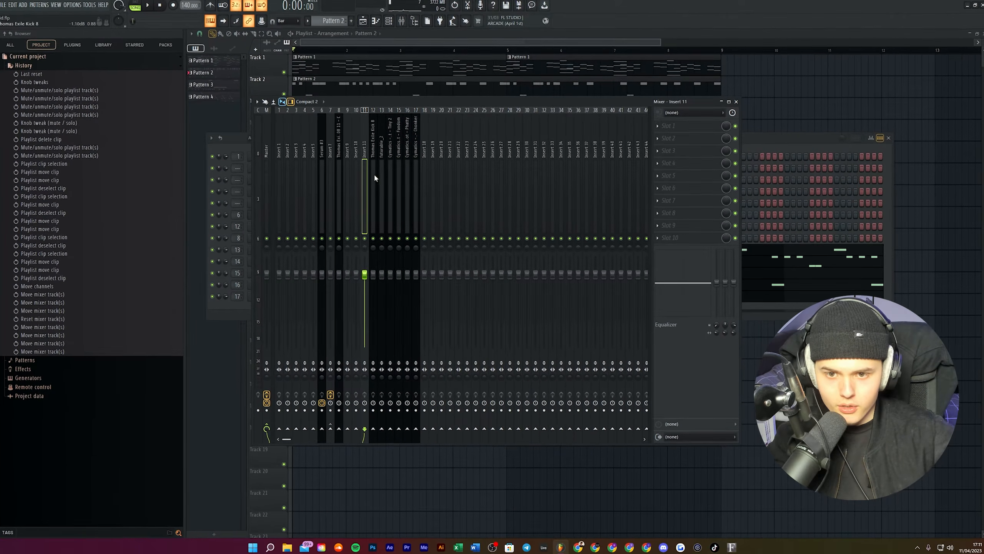
click(373, 174)
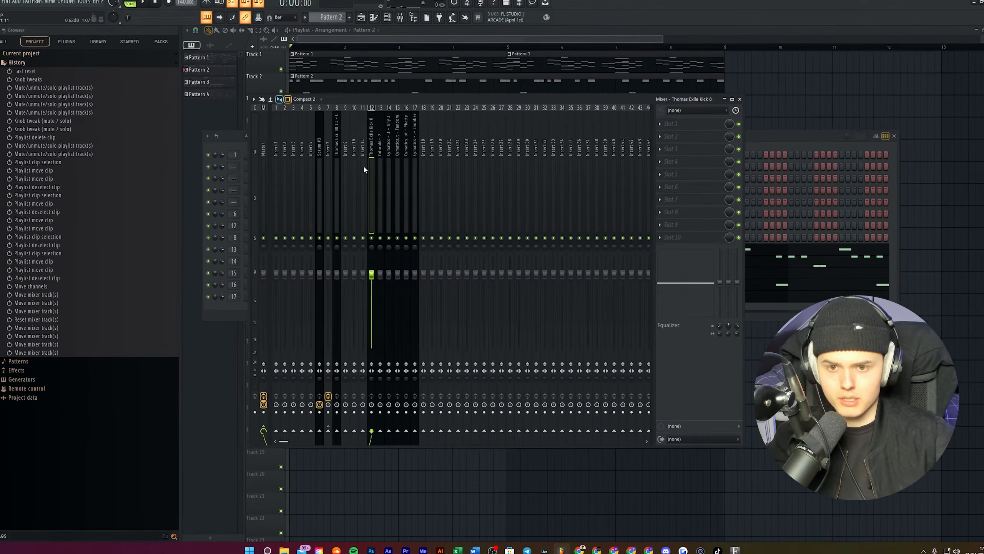
click(364, 169)
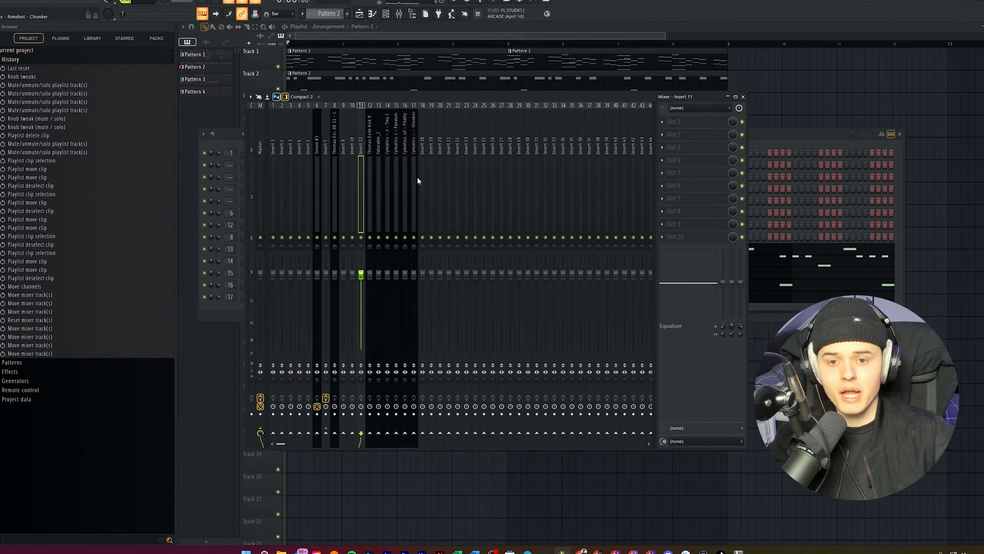
click(372, 184)
Route mixer tracks 12 to 17, from the kick to the Chonker rimshot, to Insert 11 only as a drum bus.
click(362, 168)
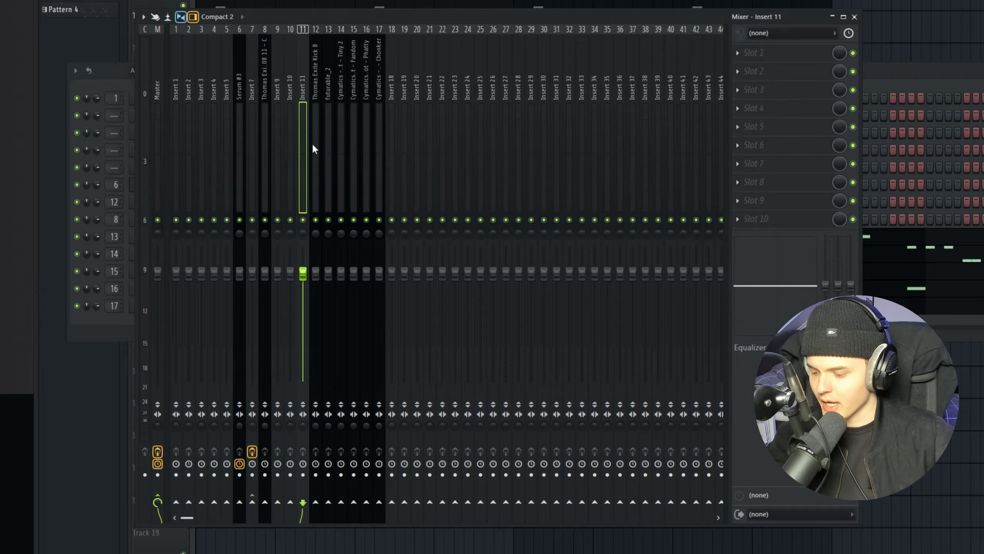
drag(314, 142, 383, 132)
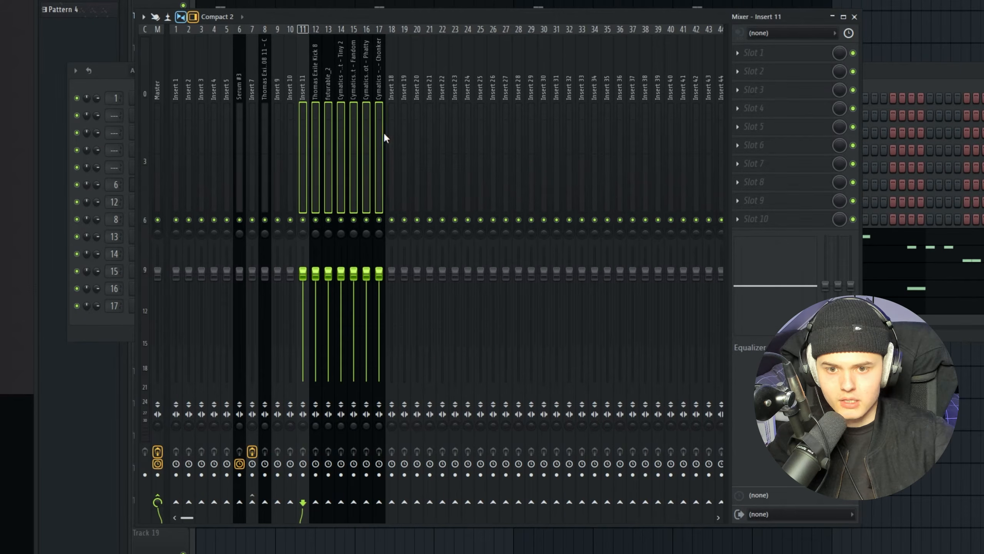
right_click(304, 123)
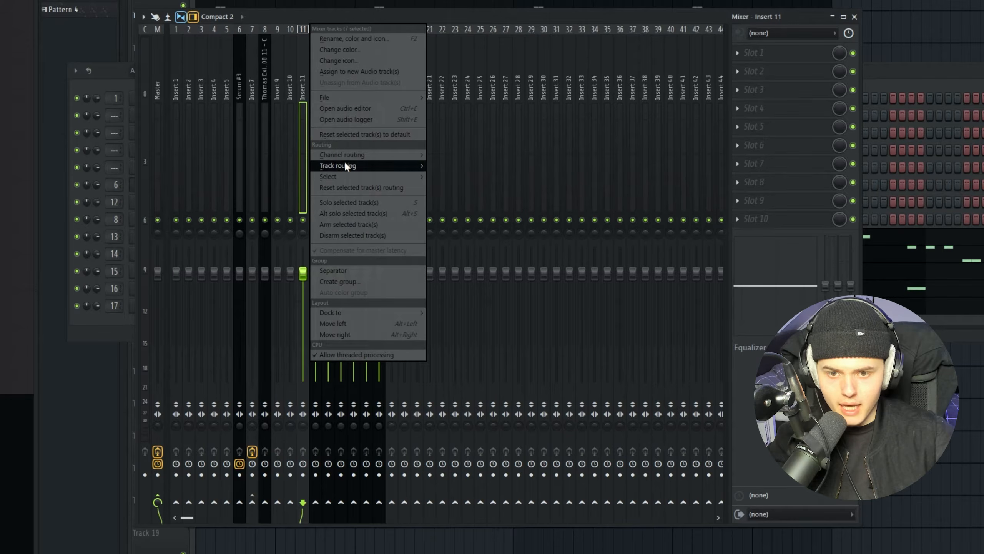
mouse_move(344, 165)
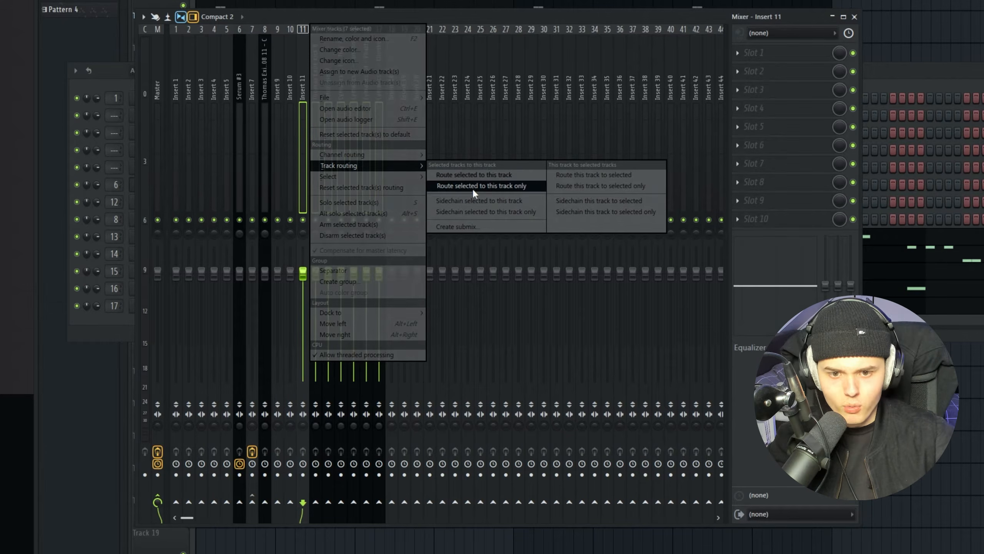
click(505, 189)
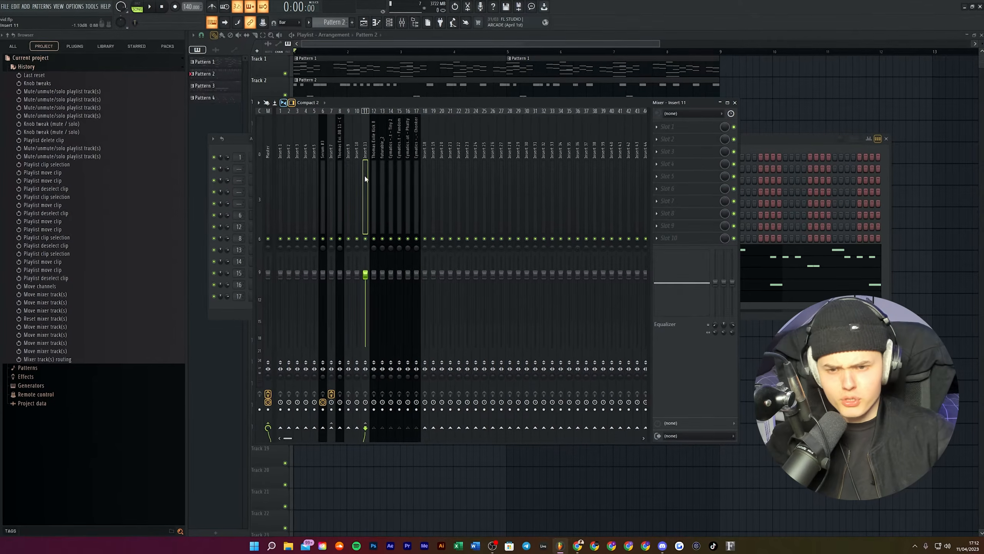
Load the KNOCK effect on Insert 11 and adjust its clip amount.
right_click(364, 177)
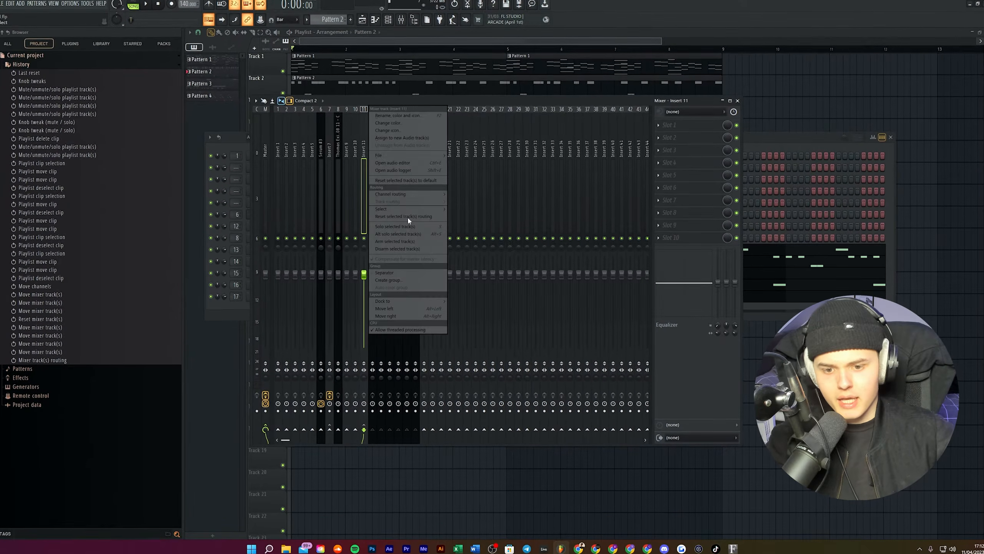
click(662, 163)
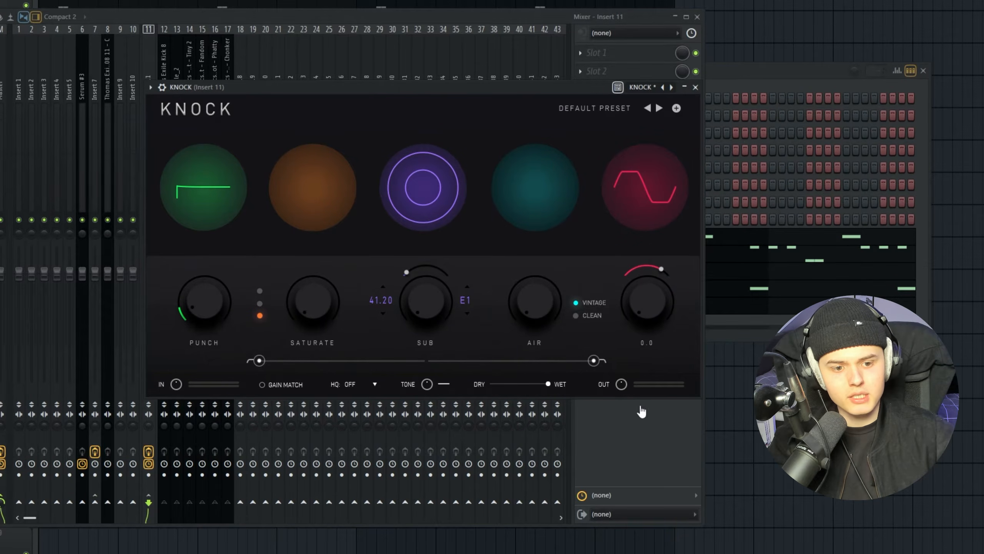
drag(666, 272, 619, 256)
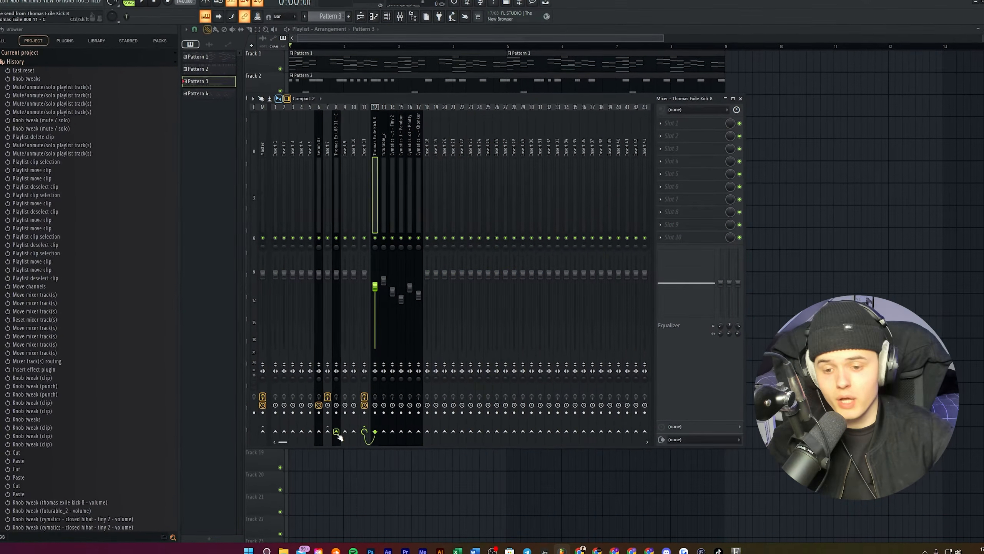
Sidechain the Thomas Exile Kick 8 mixer track to the Thomas Exile 808 11 - C track.
right_click(339, 430)
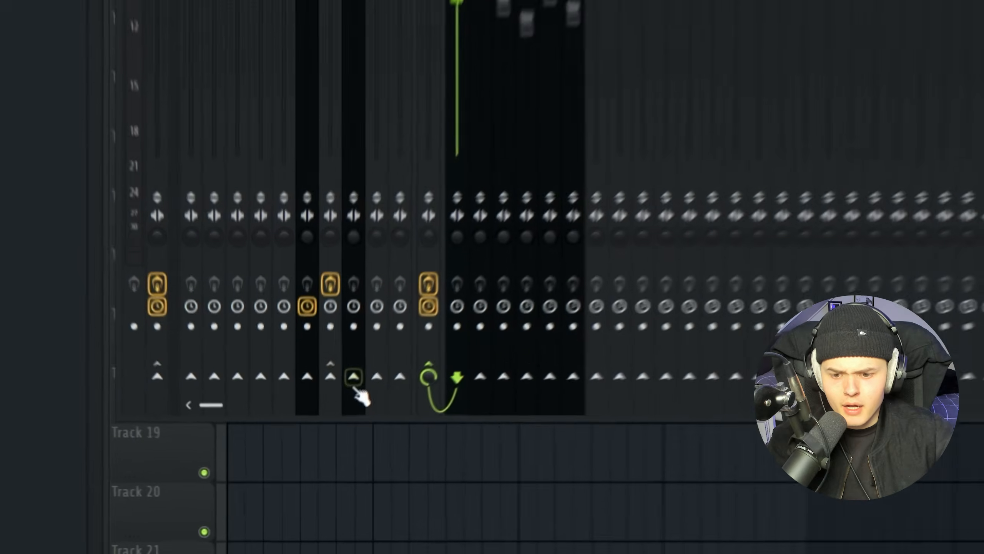
right_click(340, 428)
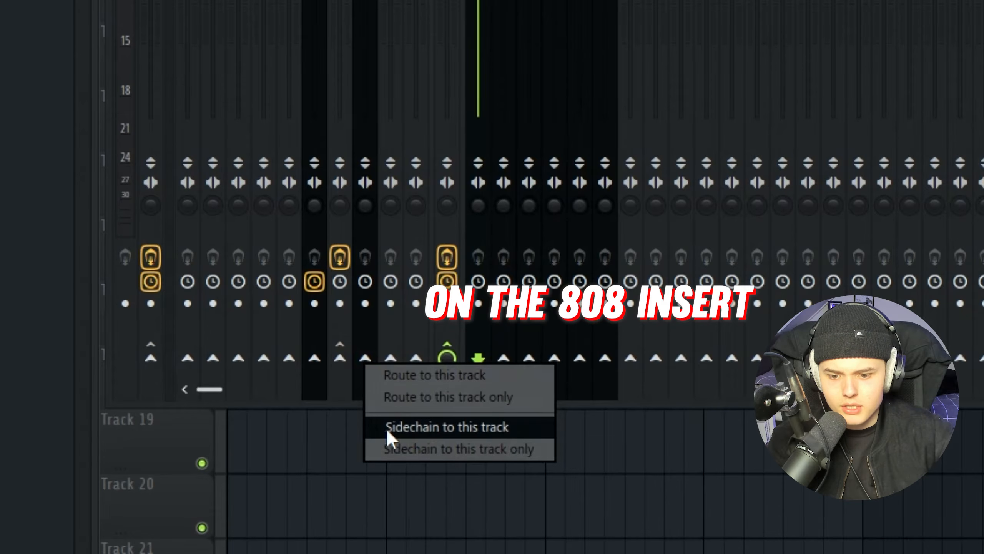
click(470, 428)
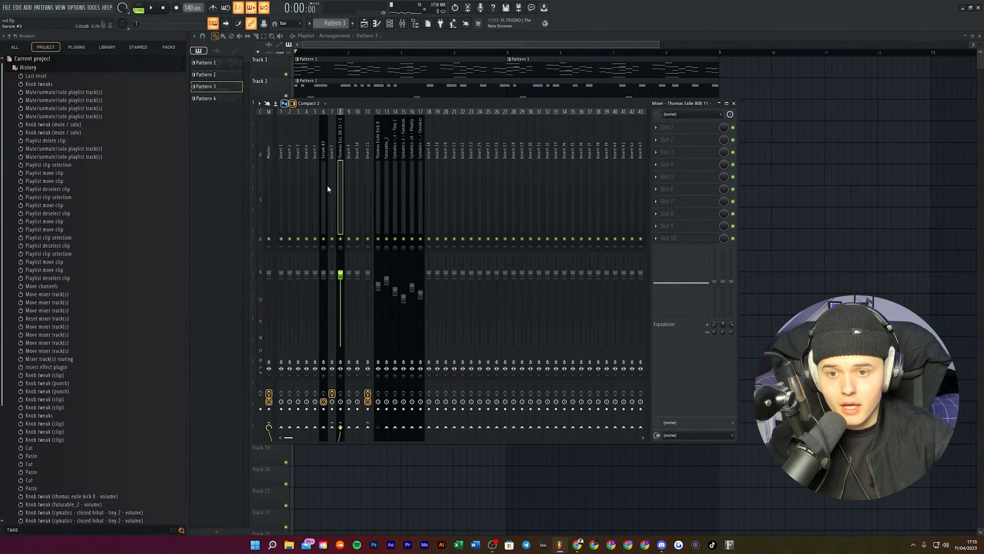
Load soothe2 in effect slot 5 of the Thomas Exile 808 11 - C mixer track.
click(667, 177)
mouse_move(667, 185)
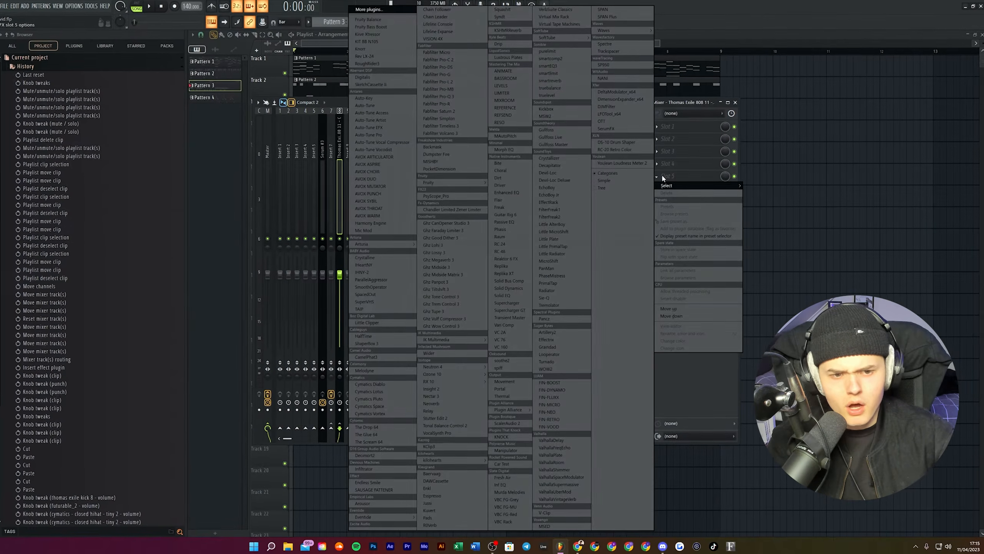
click(522, 360)
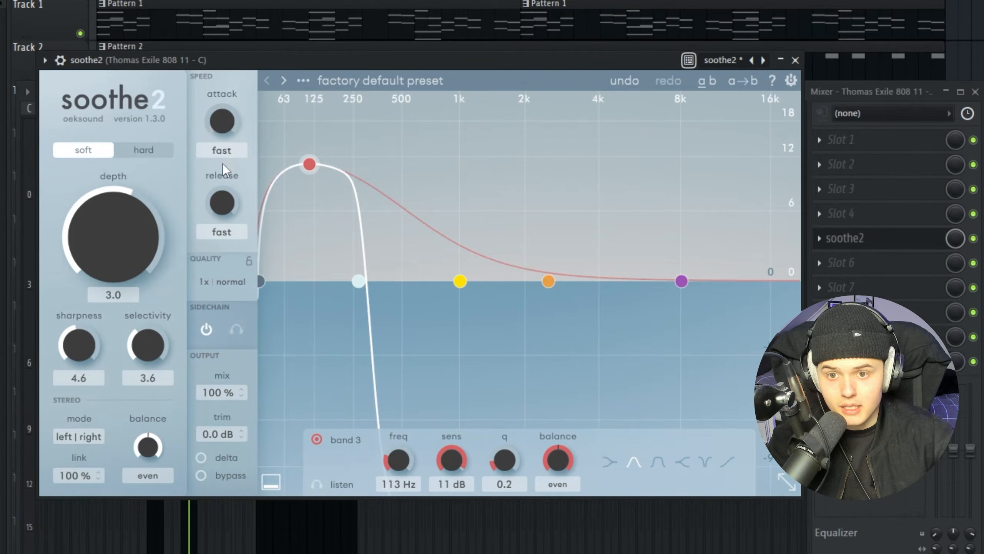
Set soothe2's sidechain input to Thomas Exile Kick 8 in the processing connections and return to the plugin interface.
click(60, 59)
click(301, 112)
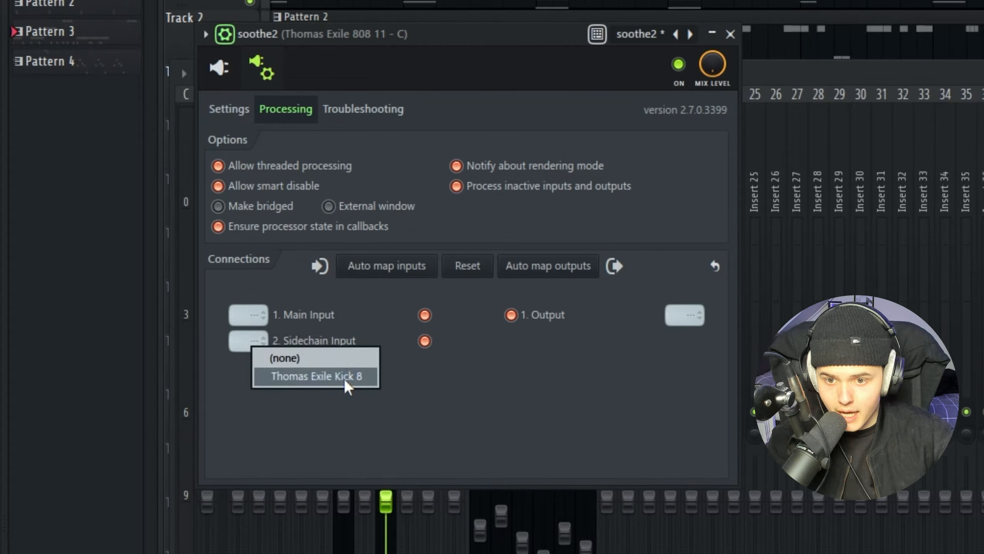
click(225, 69)
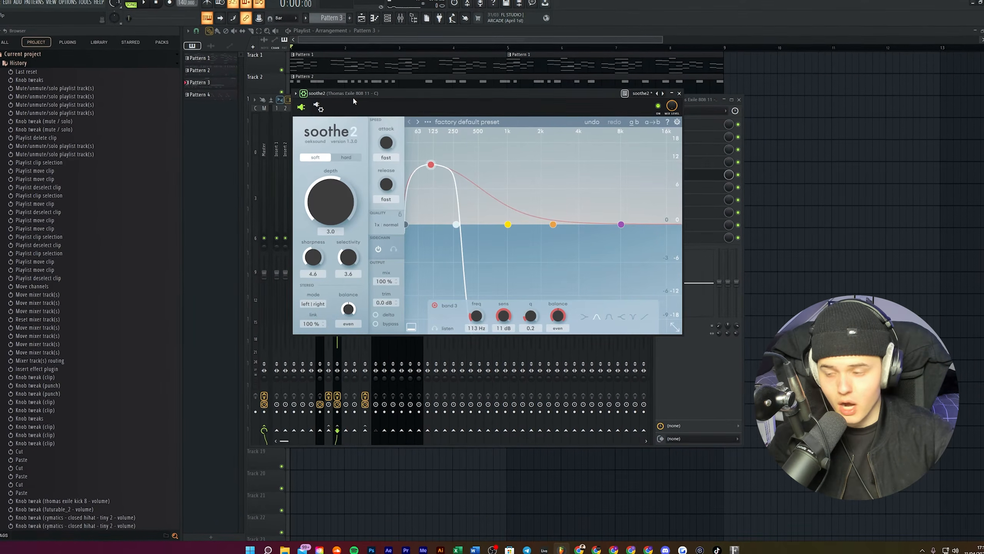
Adjust soothe2's band 3 to 108 Hz and 12 dB, start playback, and set the stereo mode to mid | side.
drag(454, 103, 443, 94)
mouse_move(419, 155)
mouse_down()
mouse_move(441, 168)
mouse_move(417, 153)
mouse_up()
key(space)
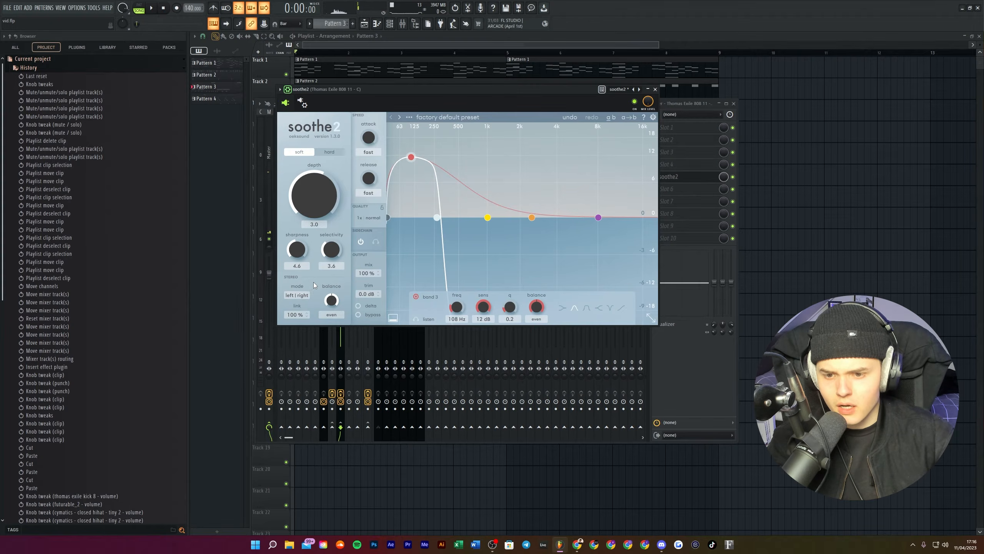
click(298, 295)
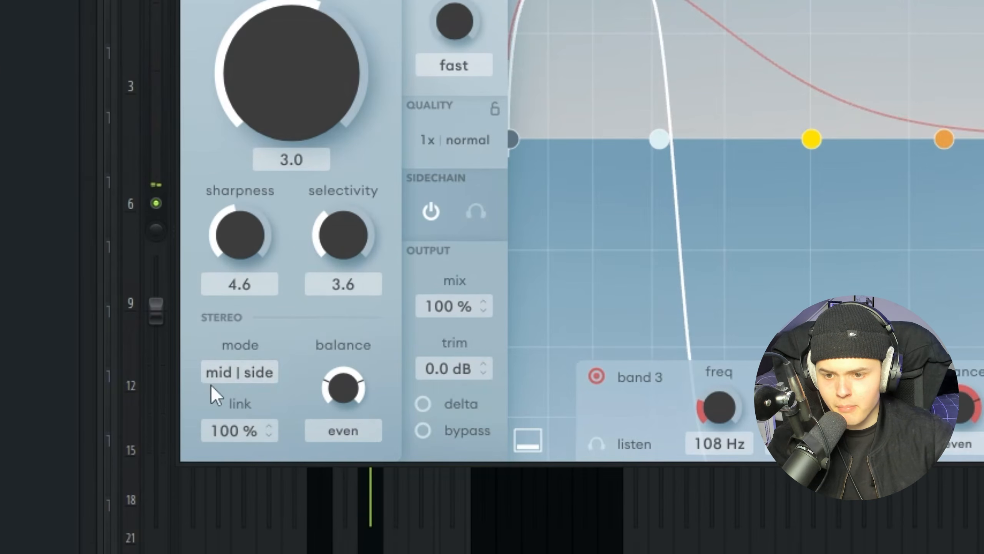